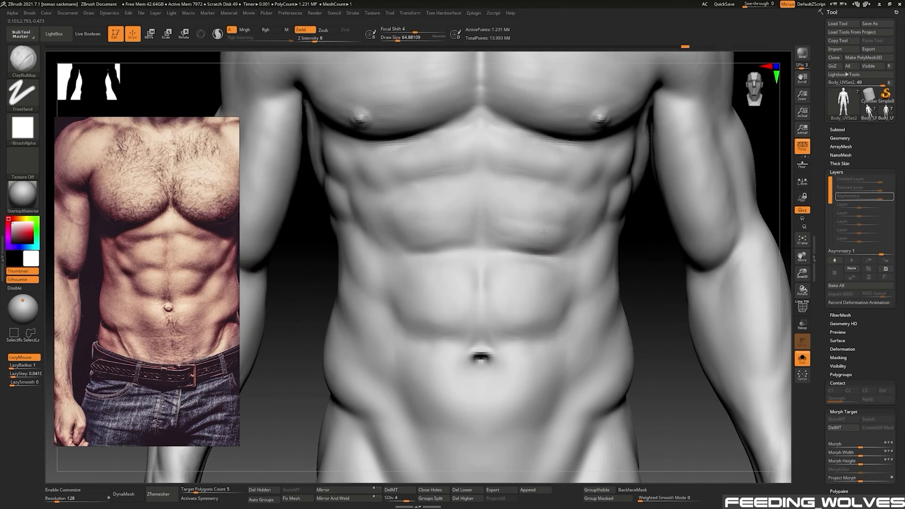
# - Import Metahuman_v002 beside the Seawolf sculpt and launch ZWrap to match the two bodies
pyautogui.keyDown('alt'); pyautogui.moveTo(543, 234); pyautogui.dragTo(324, 200, button='right'); pyautogui.keyUp('alt')
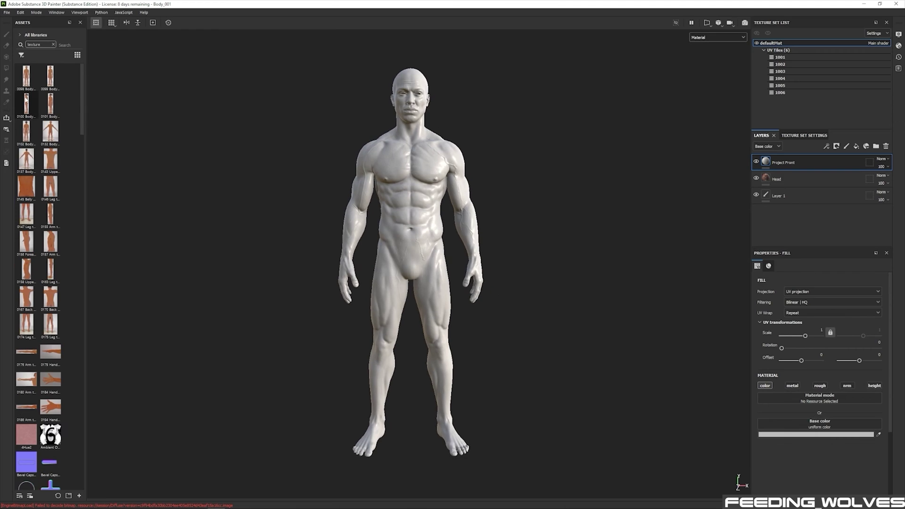
pyautogui.moveTo(480, 229); pyautogui.dragTo(453, 251, button='middle')
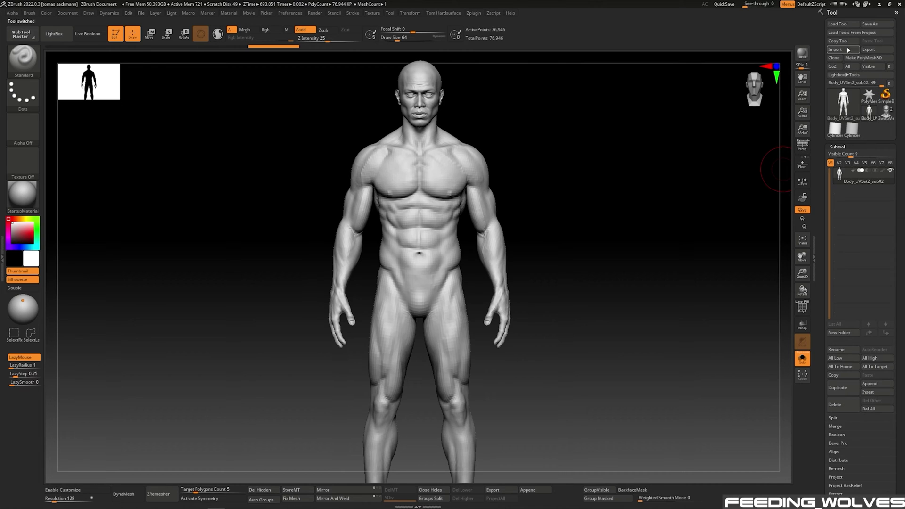
pyautogui.click(844, 49)
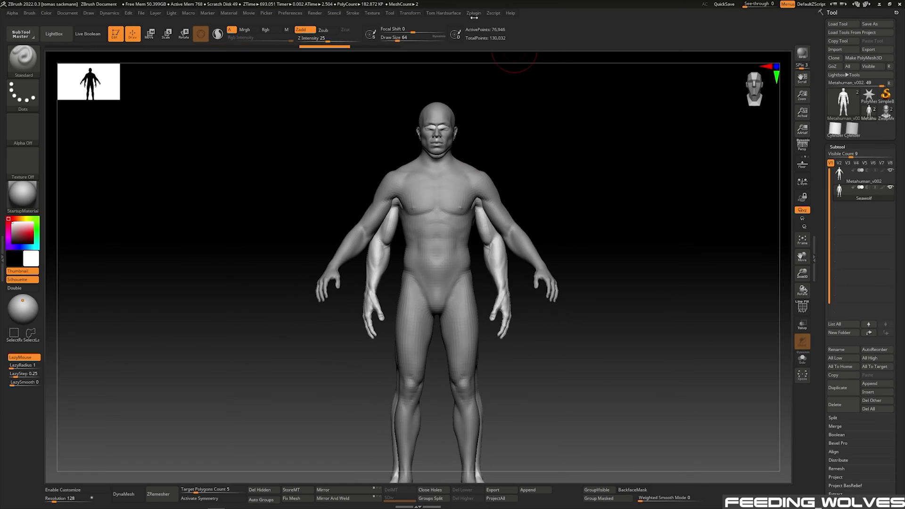
pyautogui.click(473, 13)
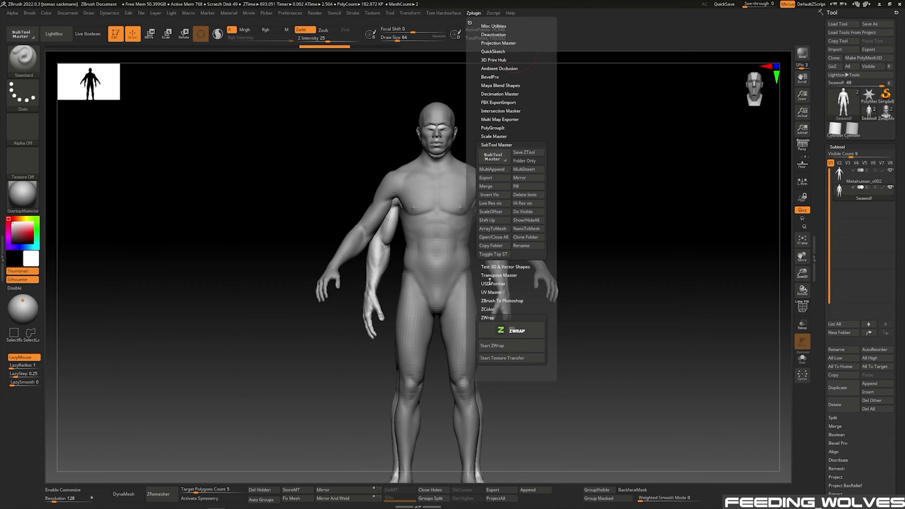
pyautogui.click(502, 346)
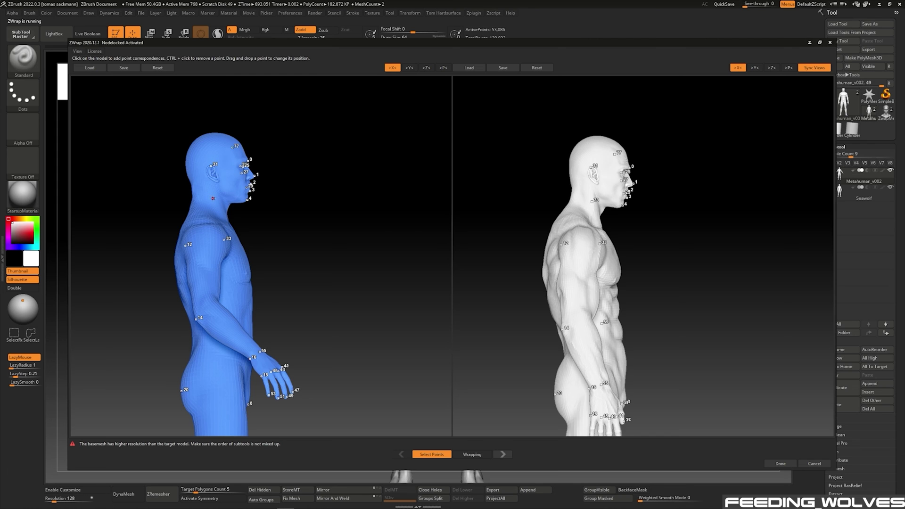
# - Advance ZWrap to the Wrapping stage, relaunching the plugin to wrap Seawolf onto the MetaHuman
pyautogui.click(472, 455)
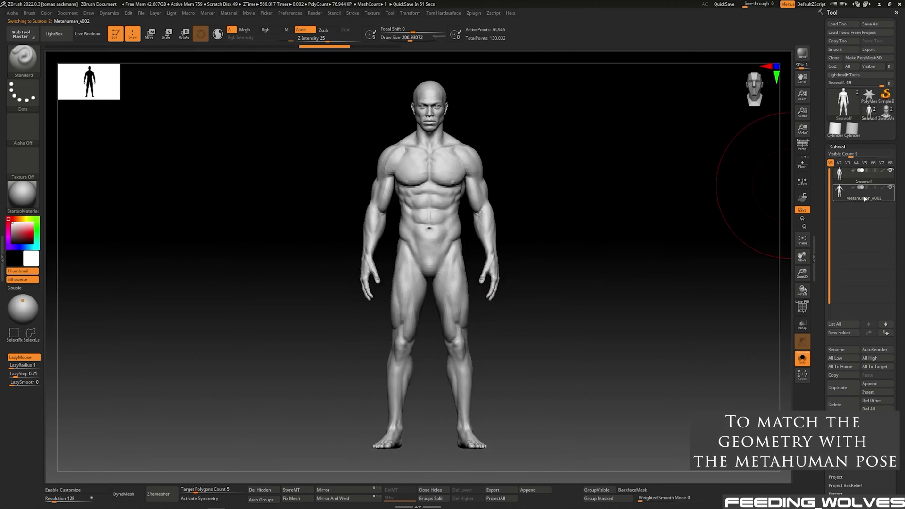
pyautogui.click(474, 13)
pyautogui.click(511, 329)
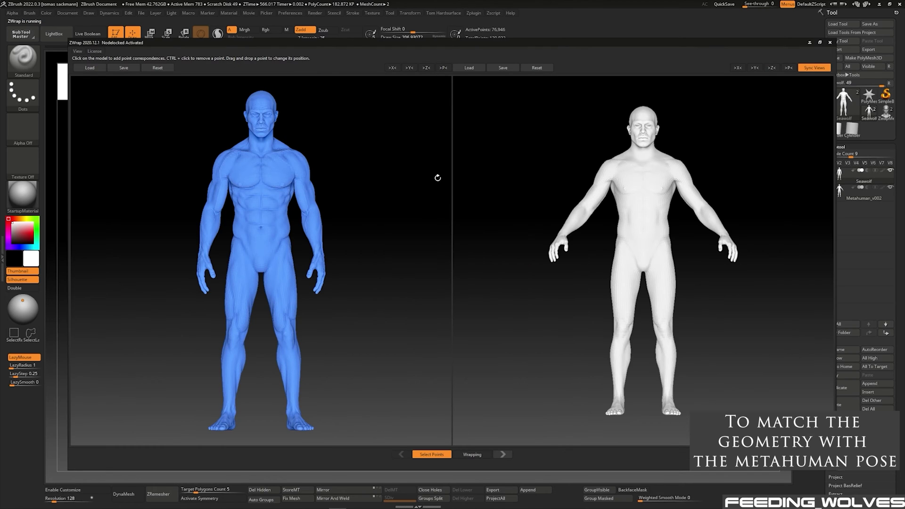
pyautogui.click(474, 454)
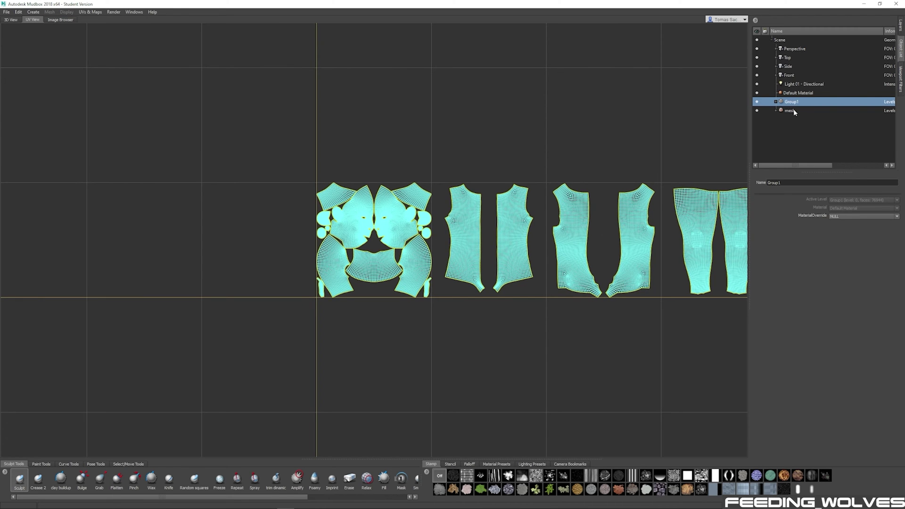
# - Rename Group1 to 'Seawolf' and the mesh object to 'Metahuman'
pyautogui.click(817, 129)
pyautogui.write('Seawolf')
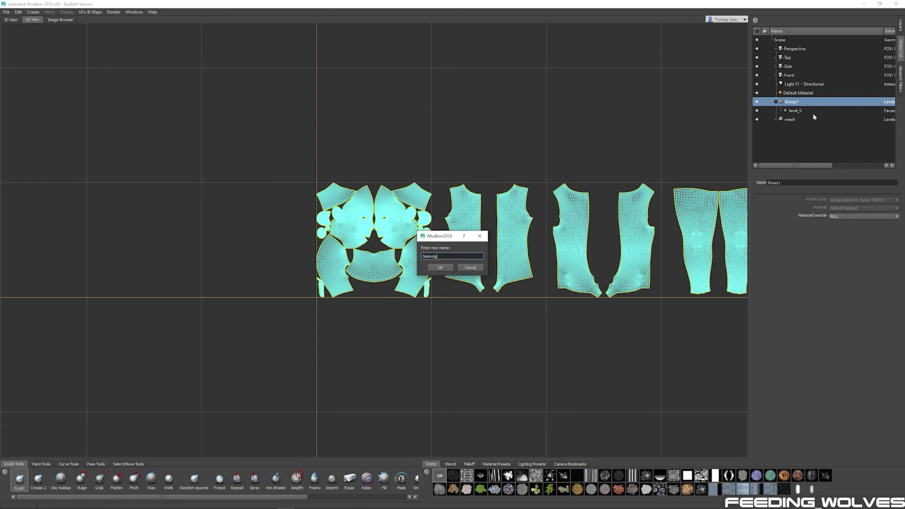
pyautogui.press('Return')
pyautogui.rightClick(796, 110)
pyautogui.click(817, 136)
pyautogui.write('Me')
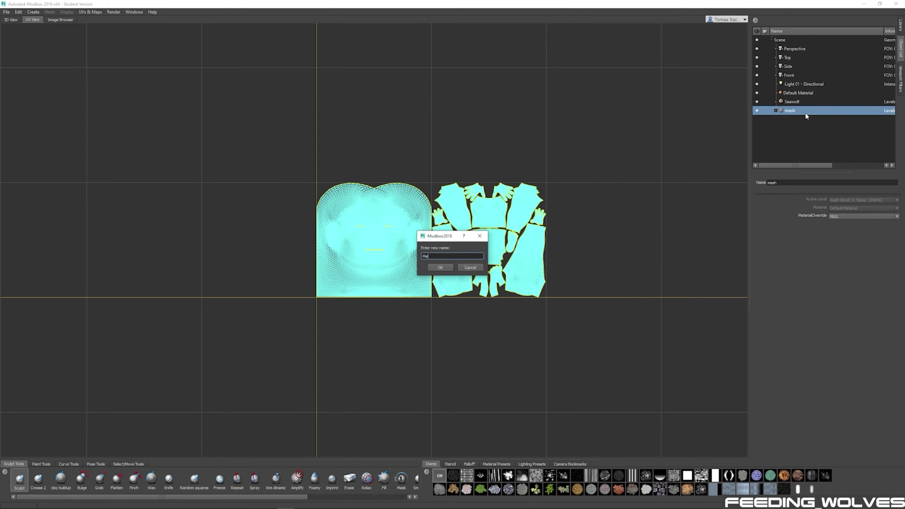
pyautogui.write('tahuman')
pyautogui.press('Return')
# - In 3D View, import the Seawolf skin texture as a paint layer
pyautogui.click(11, 19)
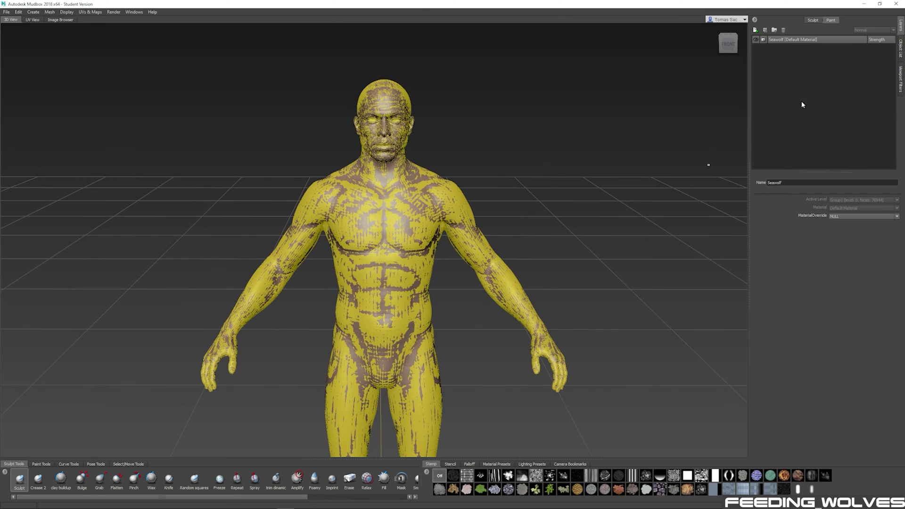
pyautogui.rightClick(800, 82)
pyautogui.click(808, 207)
pyautogui.click(365, 251)
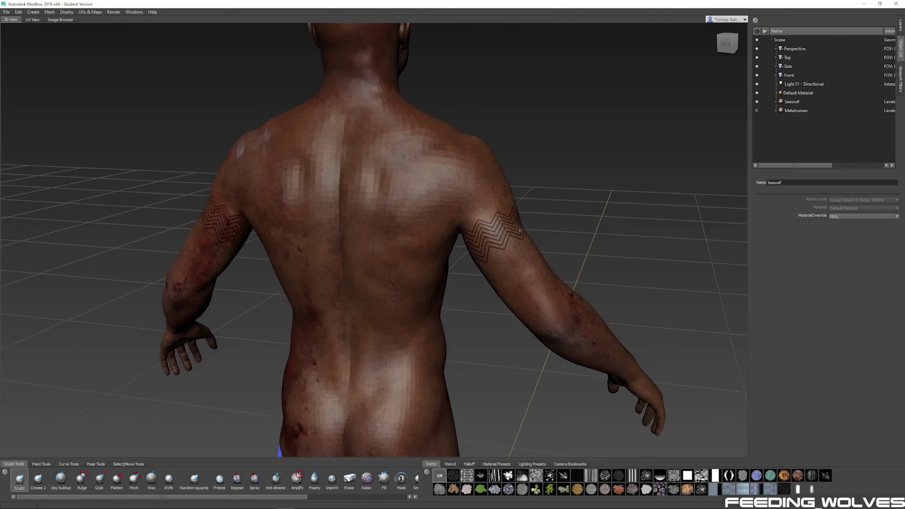
# - Run a new Extract Texture Maps operation with Transfer Paint Layers onto the Metahuman model
pyautogui.click(756, 111)
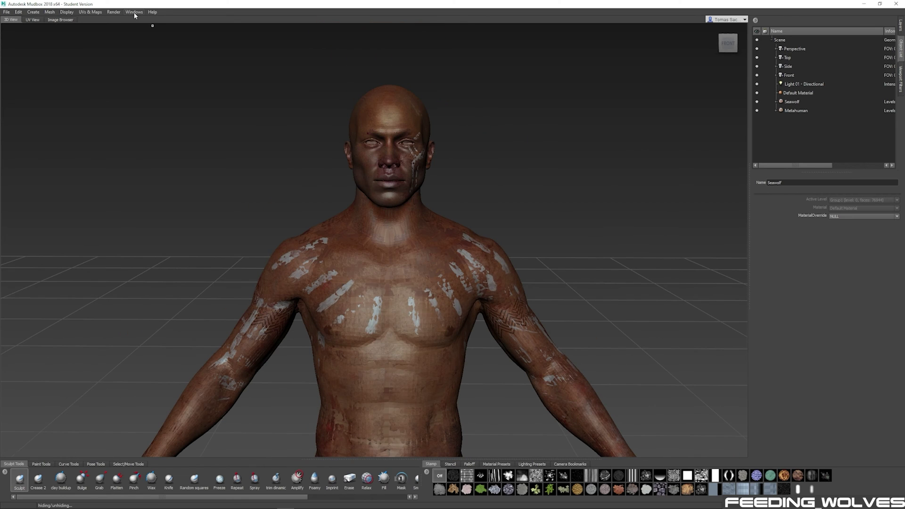
pyautogui.click(134, 12)
pyautogui.moveTo(94, 14)
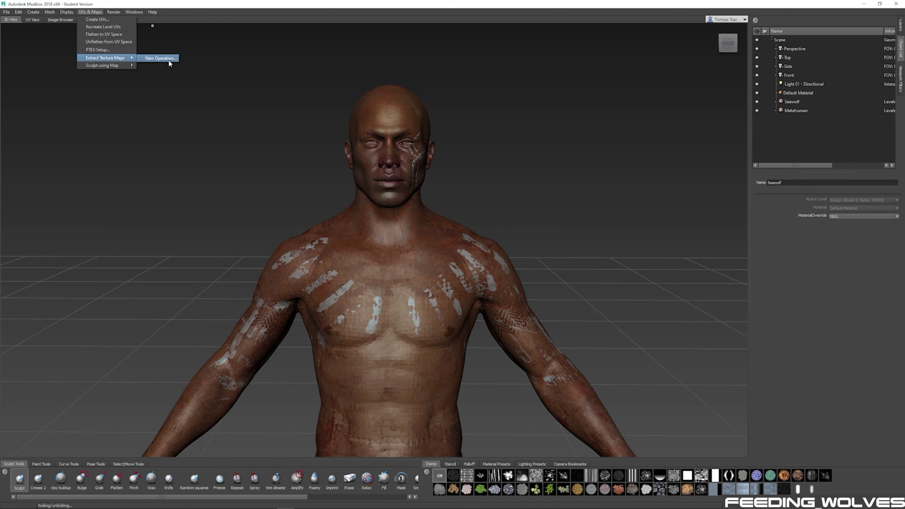
pyautogui.click(170, 58)
pyautogui.click(432, 236)
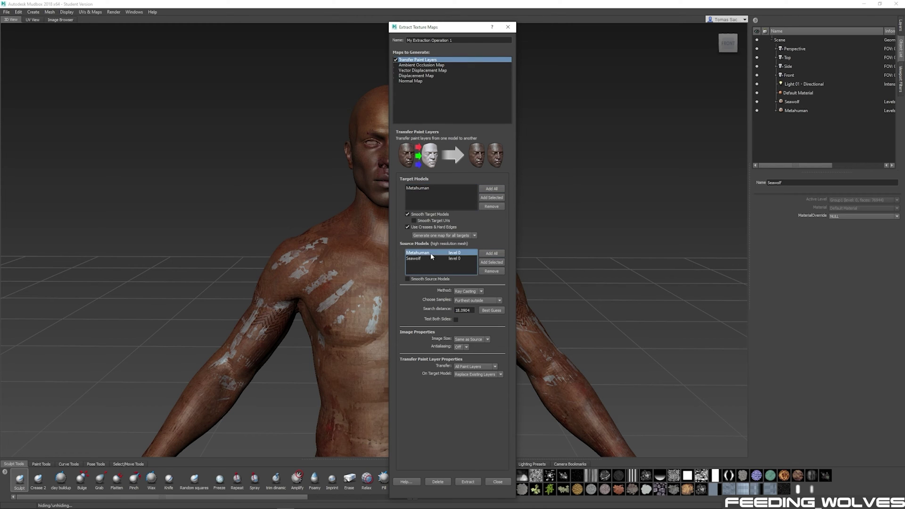
pyautogui.click(469, 482)
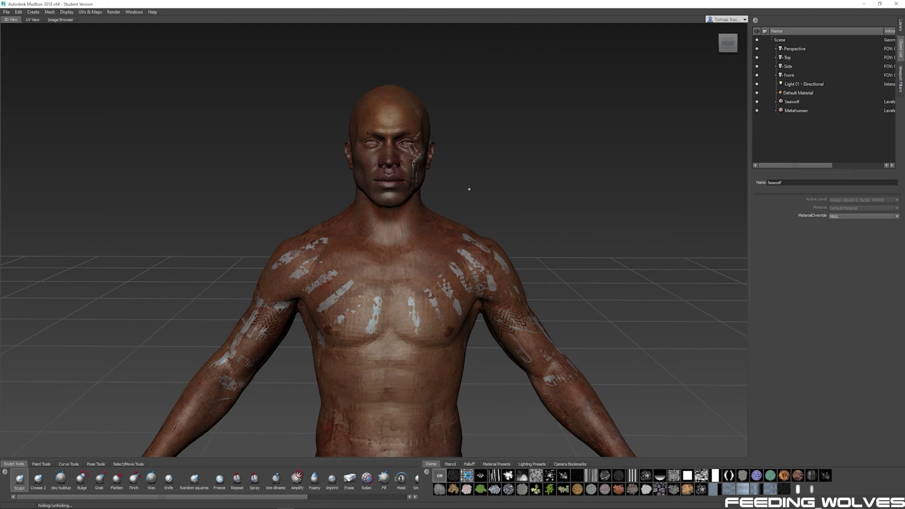
# - Hide Seawolf, inspect the transferred tattoos on Metahuman, and save as TransferTextures.mud
pyautogui.click(757, 111)
pyautogui.click(795, 119)
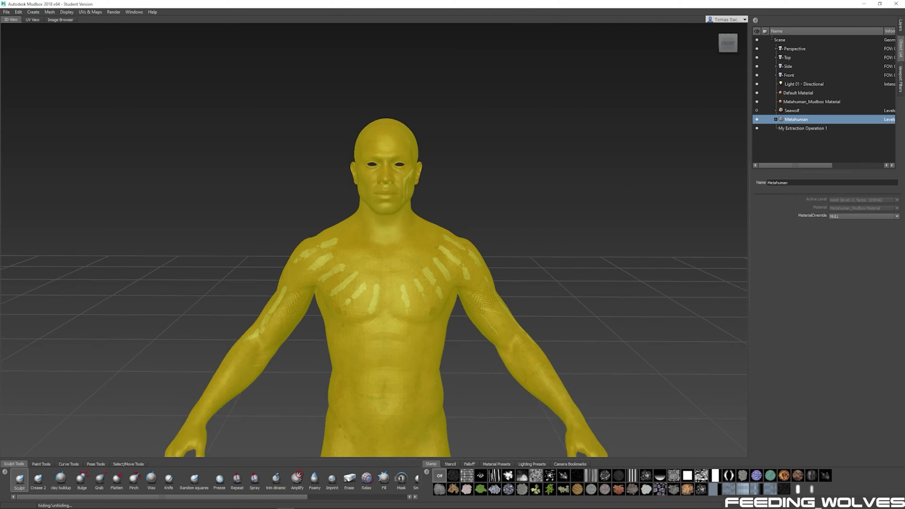
pyautogui.press('f')
pyautogui.click(687, 176)
pyautogui.moveTo(687, 176)
pyautogui.keyDown('alt'); pyautogui.mouseDown()
pyautogui.moveTo(424, 212)
pyautogui.moveTo(358, 250)
pyautogui.mouseUp(); pyautogui.keyUp('alt')
pyautogui.hotkey('ctrl', 's')
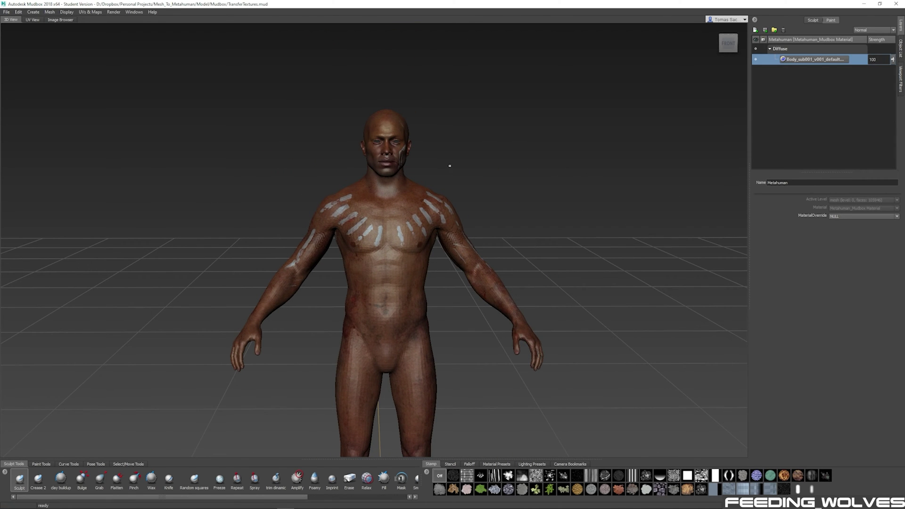
# - Export the Diffuse Body paint layer as BaseColor_u1_v1.tif
pyautogui.rightClick(793, 58)
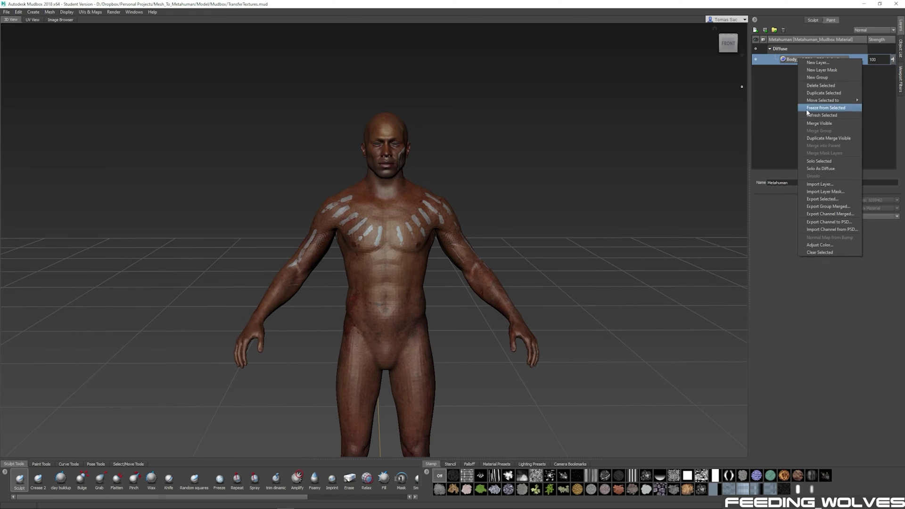
pyautogui.click(833, 200)
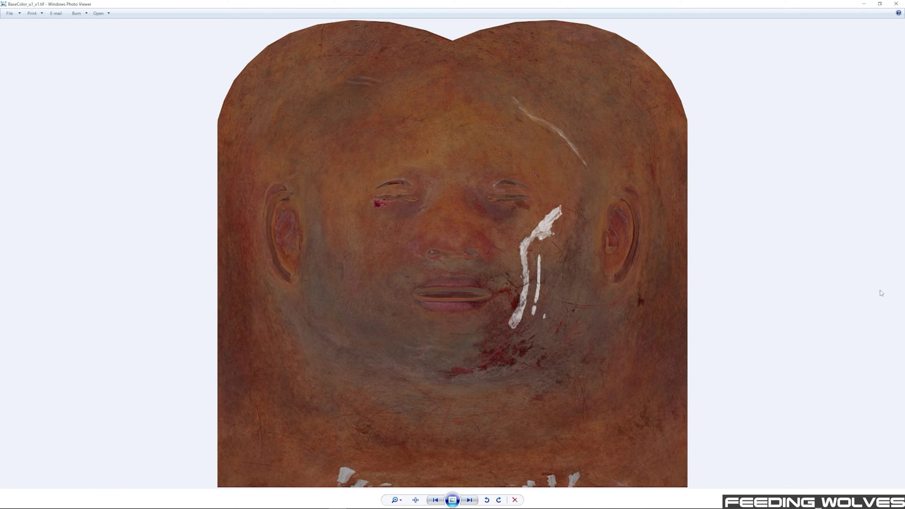
# - Close the BaseColor_u1_v1.tif preview after checking the tattooed face texture
pyautogui.click(897, 5)
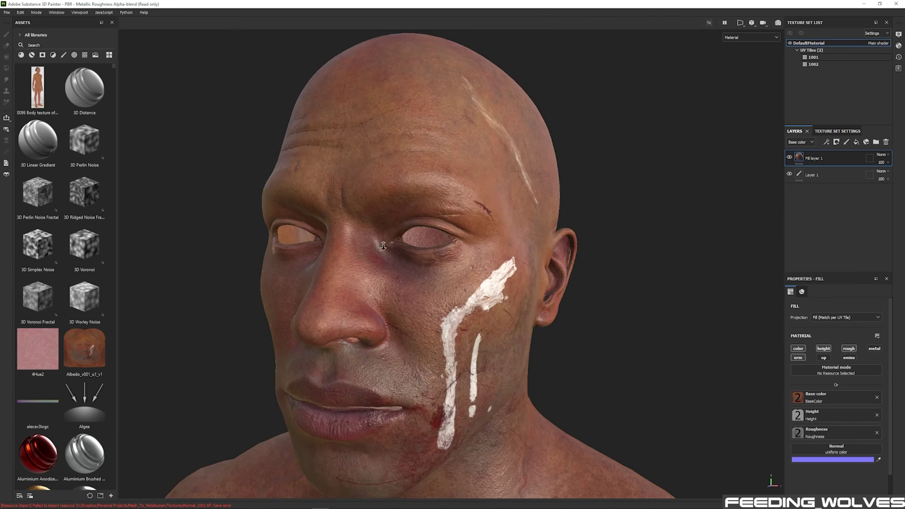
# - Add a fill layer above the first for the Metahuman diffuse texture, then inspect the body's side
pyautogui.scroll(10, 520, 249)
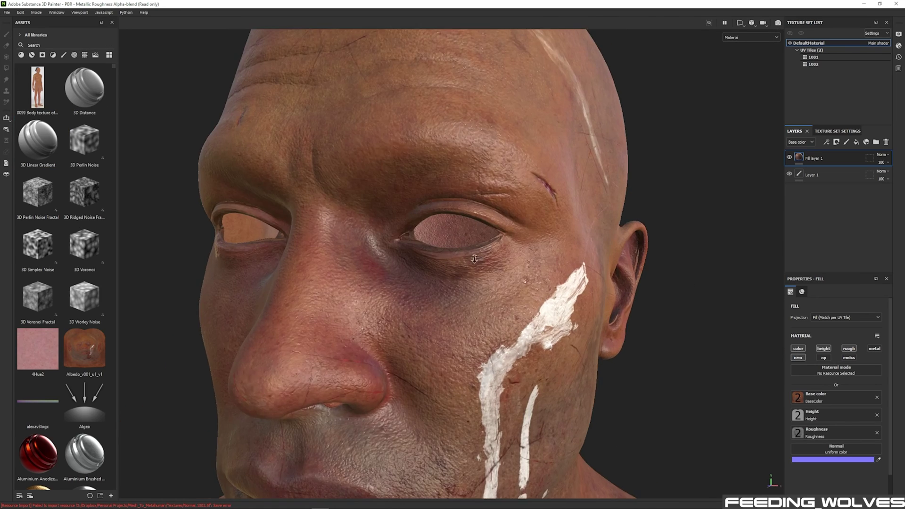
pyautogui.scroll(-5, 519, 248)
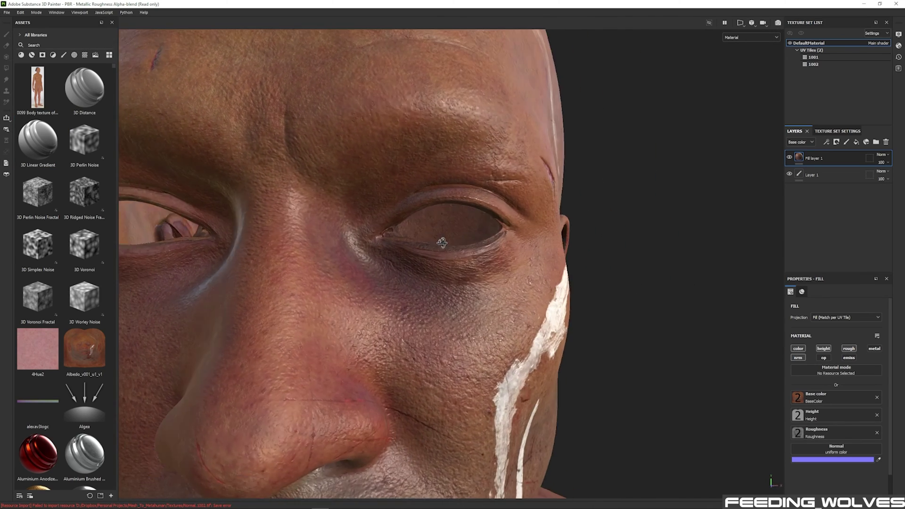
pyautogui.scroll(-4, 519, 249)
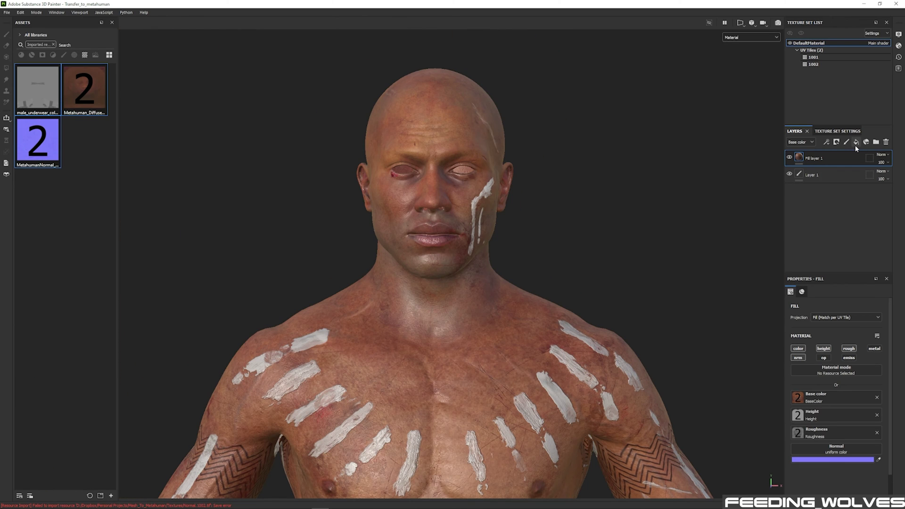
pyautogui.click(856, 142)
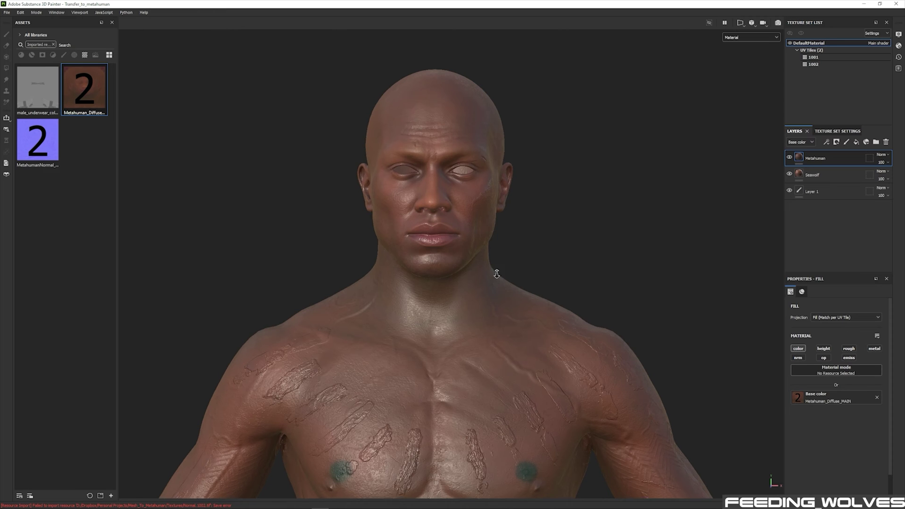
pyautogui.scroll(-3, 515, 302)
pyautogui.keyDown('alt'); pyautogui.moveTo(516, 302); pyautogui.dragTo(382, 282); pyautogui.keyUp('alt')
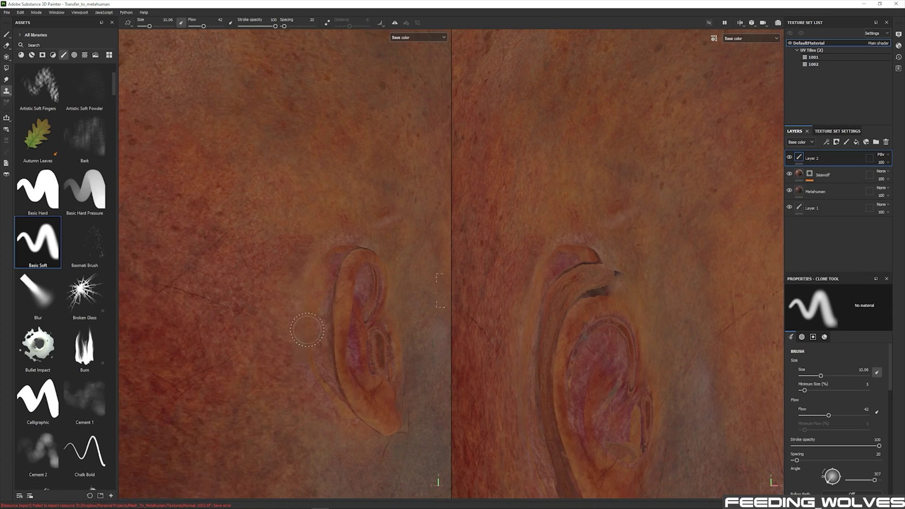
# - Check the cloned eye and lip patches from several angles, hiding a layer to inspect the teeth
pyautogui.keyDown('alt'); pyautogui.moveTo(330, 302); pyautogui.dragTo(250, 287); pyautogui.keyUp('alt')
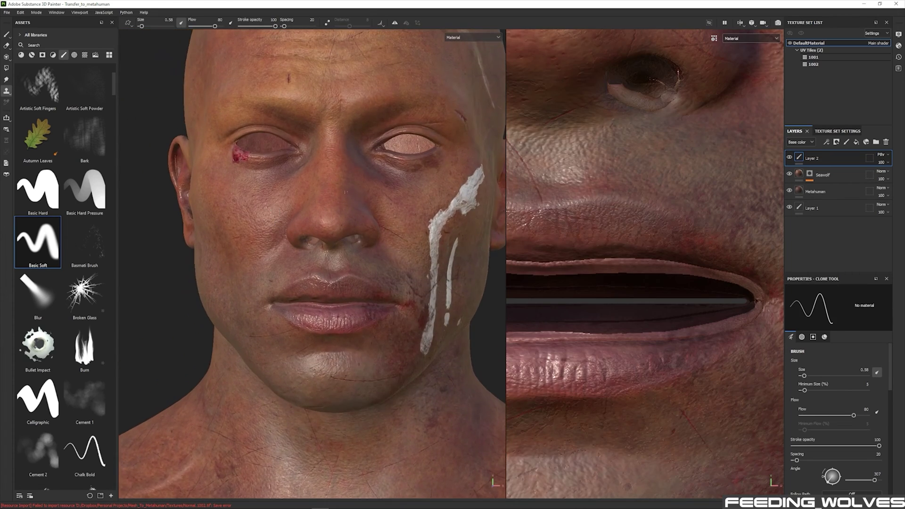
pyautogui.click(844, 131)
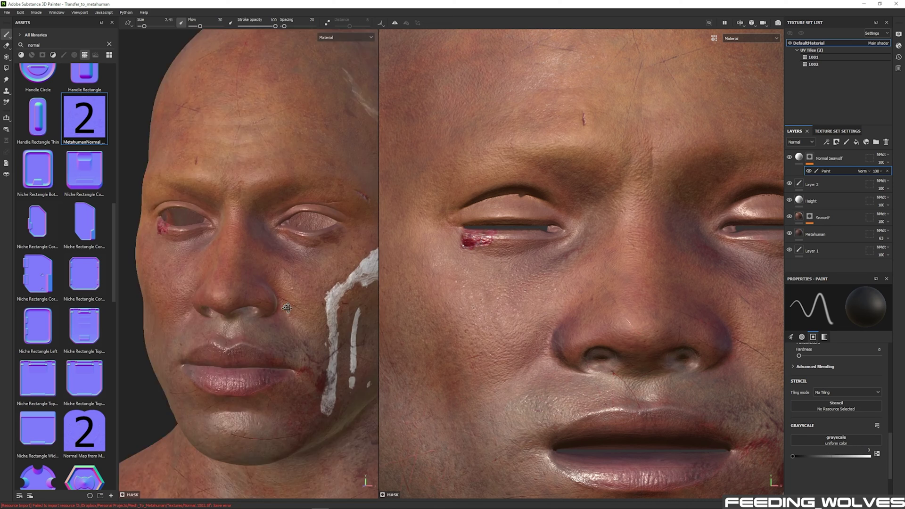
pyautogui.keyDown('alt'); pyautogui.moveTo(264, 278); pyautogui.dragTo(322, 291); pyautogui.keyUp('alt')
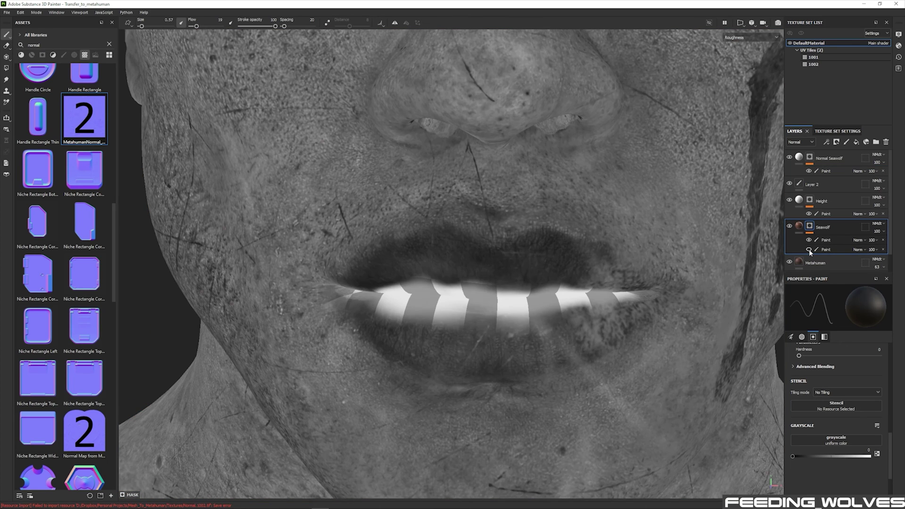
pyautogui.click(809, 249)
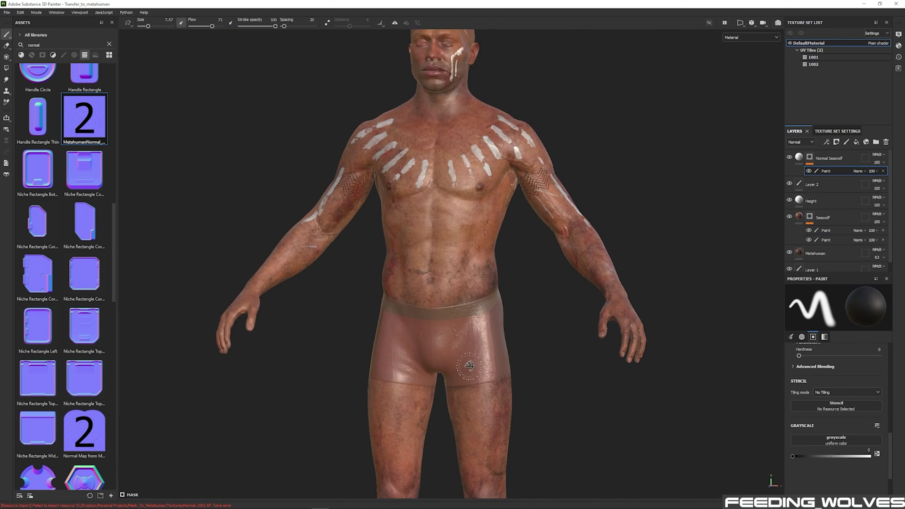
pyautogui.keyDown('alt'); pyautogui.moveTo(469, 365); pyautogui.dragTo(477, 348); pyautogui.keyUp('alt')
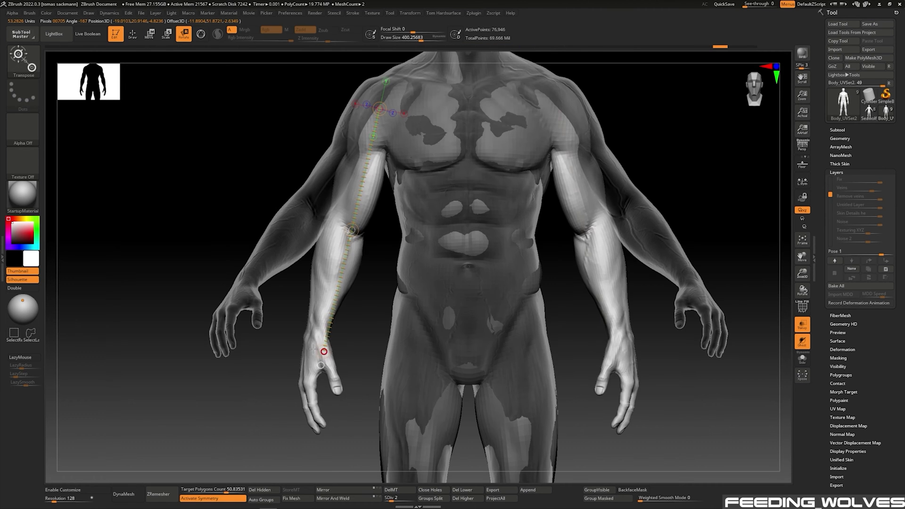
# - Rotate the arms outward symmetrically and toggle Solo to compare against the other subtools
pyautogui.moveTo(317, 349)
pyautogui.mouseDown()
pyautogui.moveTo(319, 365)
pyautogui.moveTo(285, 439)
pyautogui.moveTo(247, 406)
pyautogui.mouseUp()
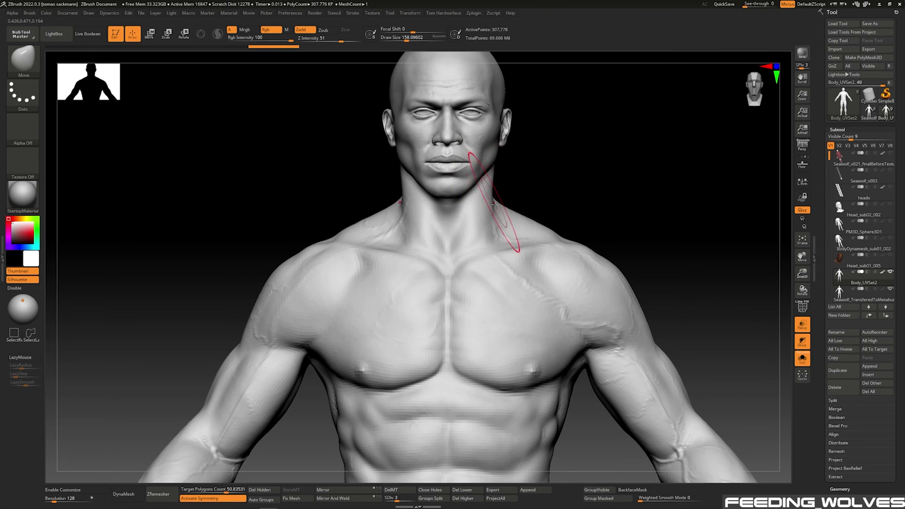
pyautogui.hotkey('ctrl', 'shift', 's')
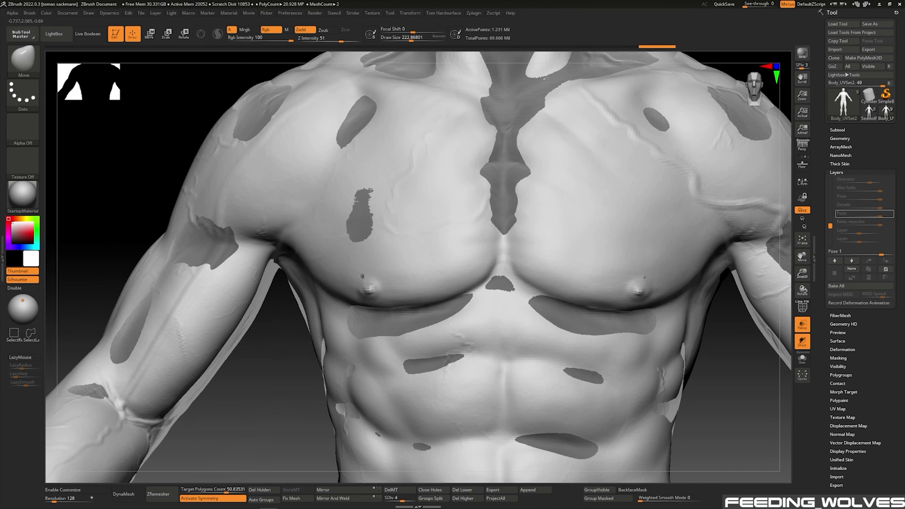
pyautogui.hotkey('ctrl', 'shift', 's')
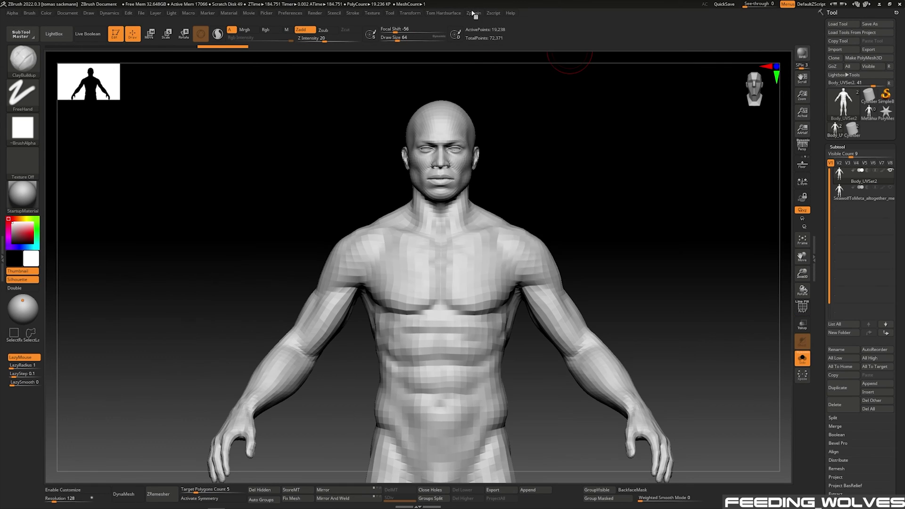
# - Start ZWrap to fit the Metahuman mesh, then solo and compare both polygrouped bodies
pyautogui.click(473, 13)
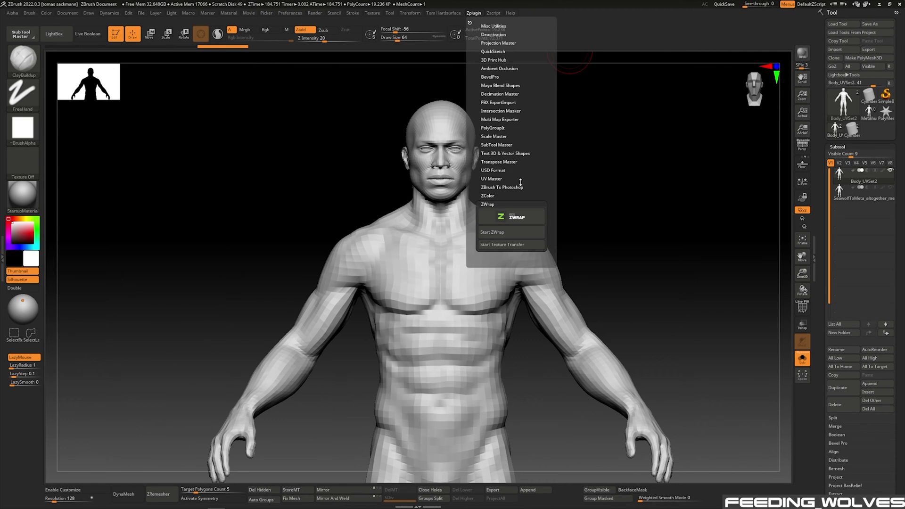
pyautogui.click(495, 232)
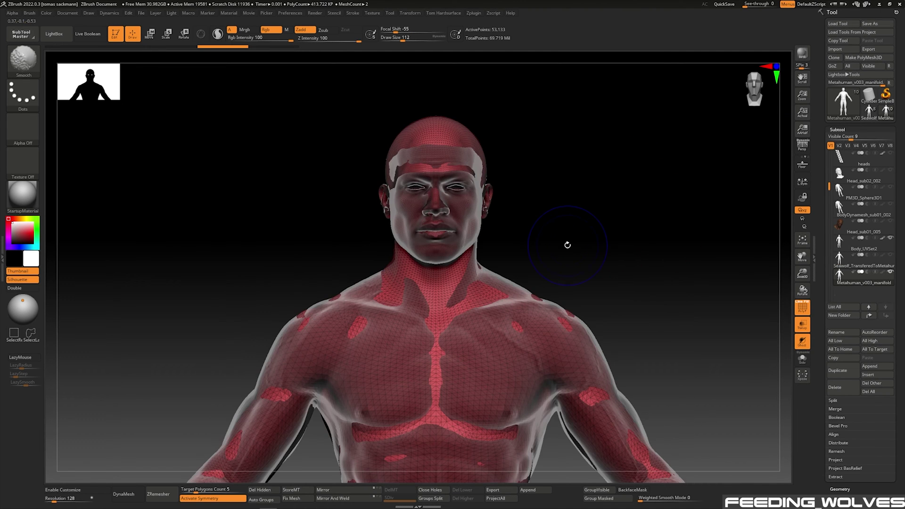
pyautogui.click(802, 358)
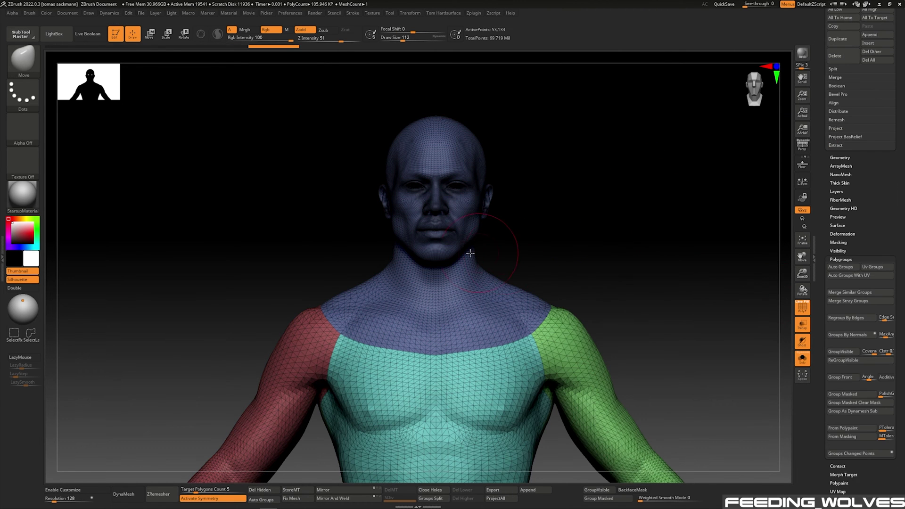
pyautogui.moveTo(452, 259); pyautogui.dragTo(644, 263)
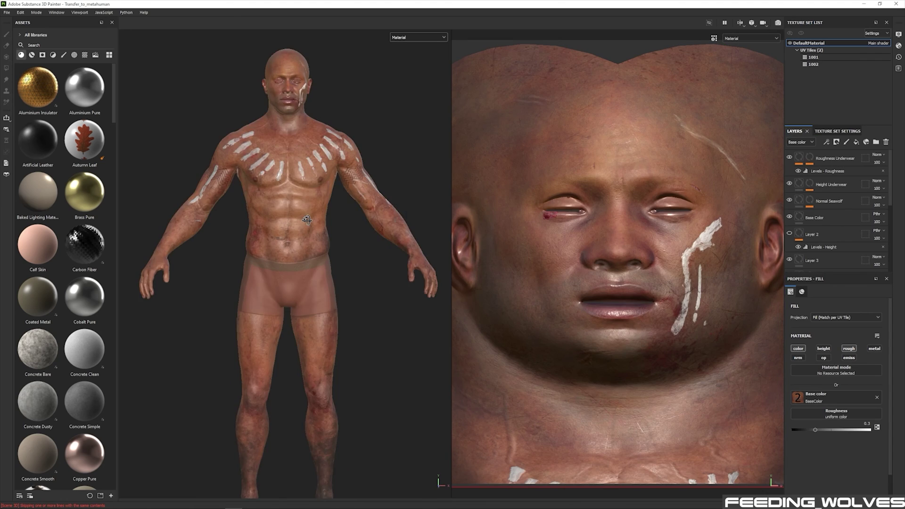
# - Orbit and zoom over the chest, eyes, nose and lips, then bring the armpit into view
pyautogui.keyDown('alt'); pyautogui.moveTo(302, 186); pyautogui.dragTo(283, 231, button='right'); pyautogui.keyUp('alt')
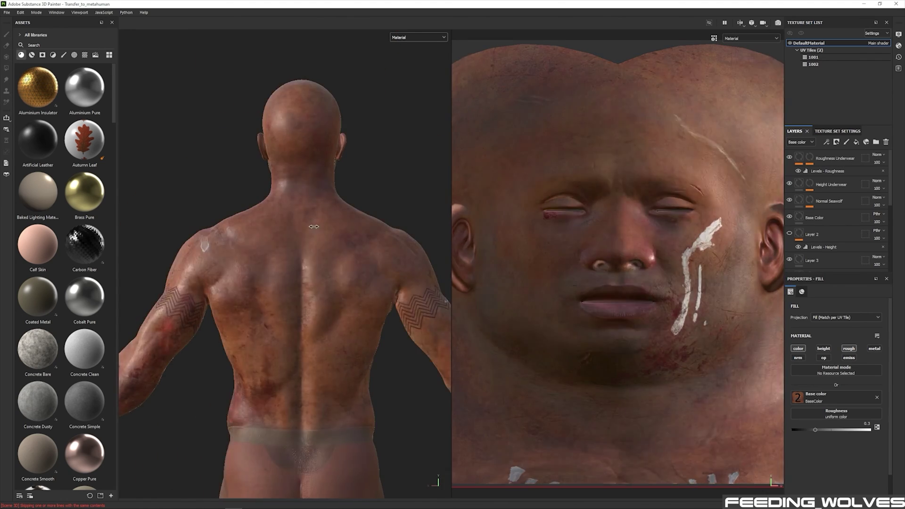
pyautogui.keyDown('shift'); pyautogui.moveTo(349, 224); pyautogui.dragTo(322, 223, button='right'); pyautogui.keyUp('shift')
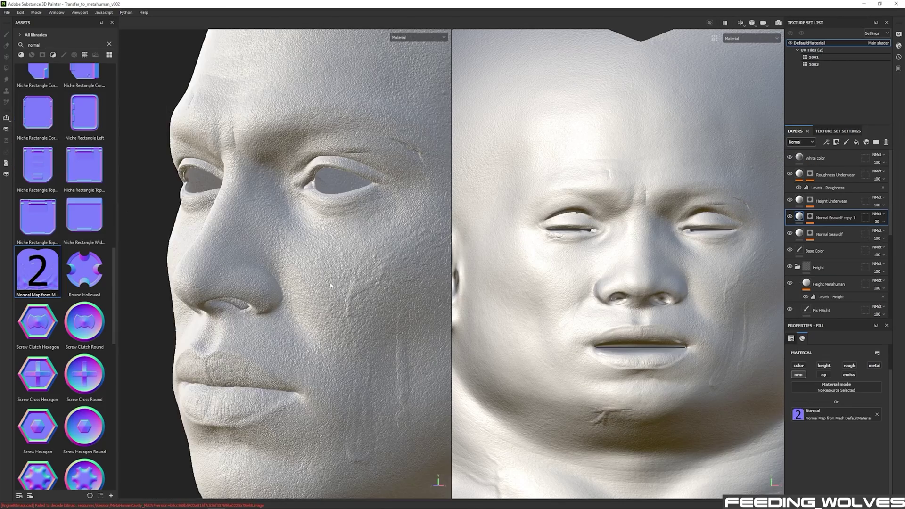
pyautogui.scroll(5, 361, 301)
pyautogui.scroll(-3, 360, 300)
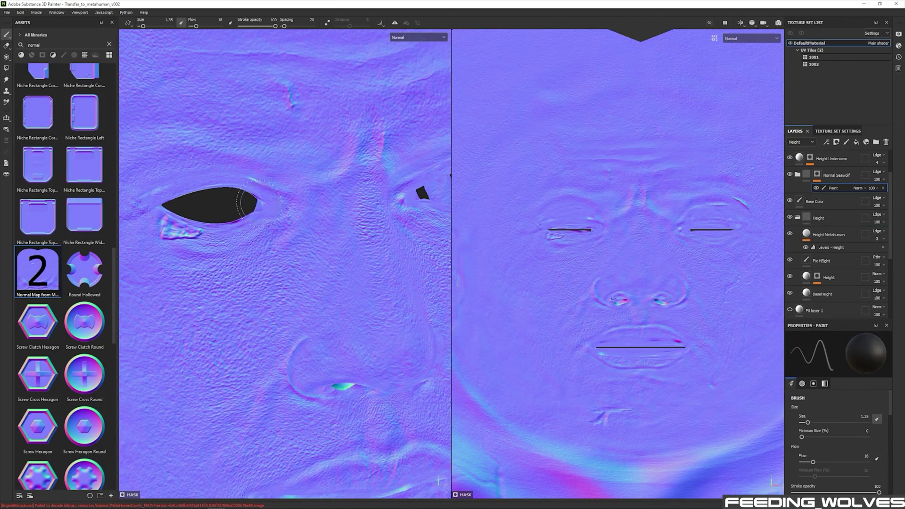
pyautogui.keyDown('alt'); pyautogui.moveTo(259, 203); pyautogui.dragTo(318, 225); pyautogui.keyUp('alt')
pyautogui.scroll(2, 386, 282)
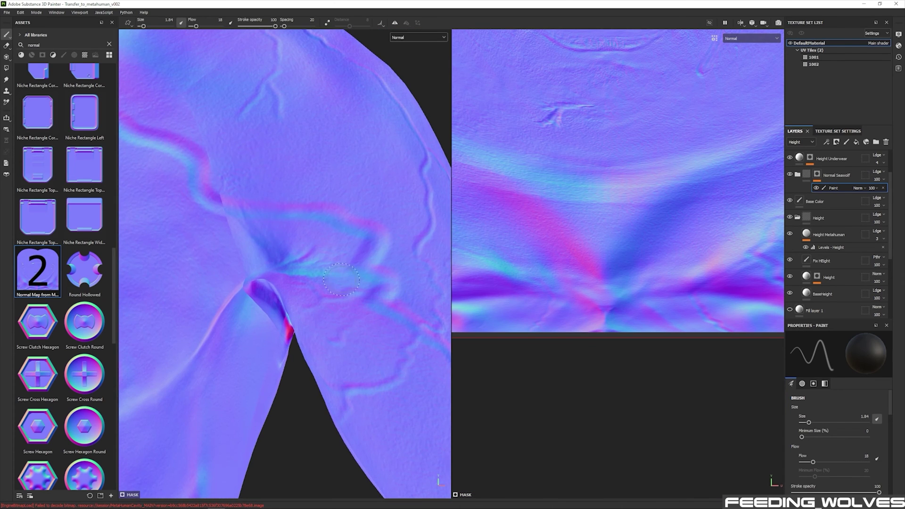
pyautogui.keyDown('alt'); pyautogui.moveTo(283, 245); pyautogui.dragTo(257, 266); pyautogui.keyUp('alt')
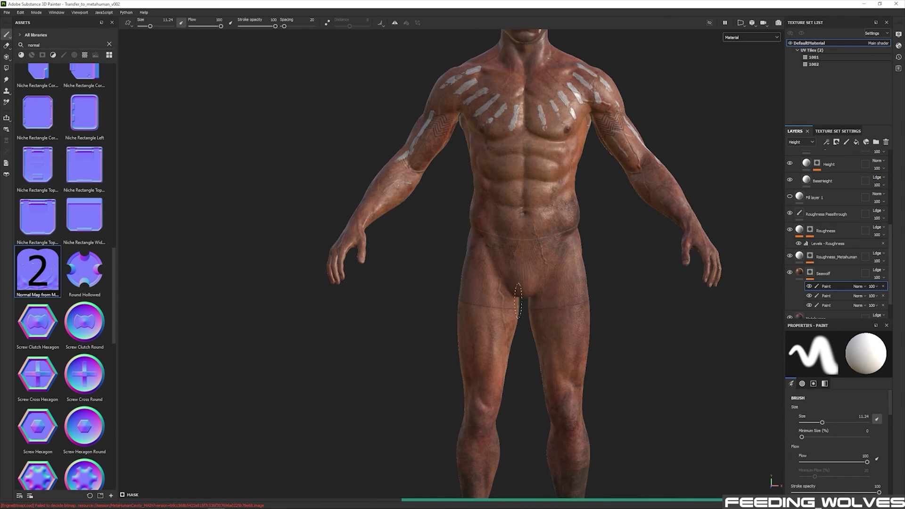
# - Inspect the body from back, torso and face, then lower DirtBase1 opacity to 58 and then 11
pyautogui.press('4')
pyautogui.keyDown('alt'); pyautogui.moveTo(697, 254); pyautogui.dragTo(584, 243); pyautogui.keyUp('alt')
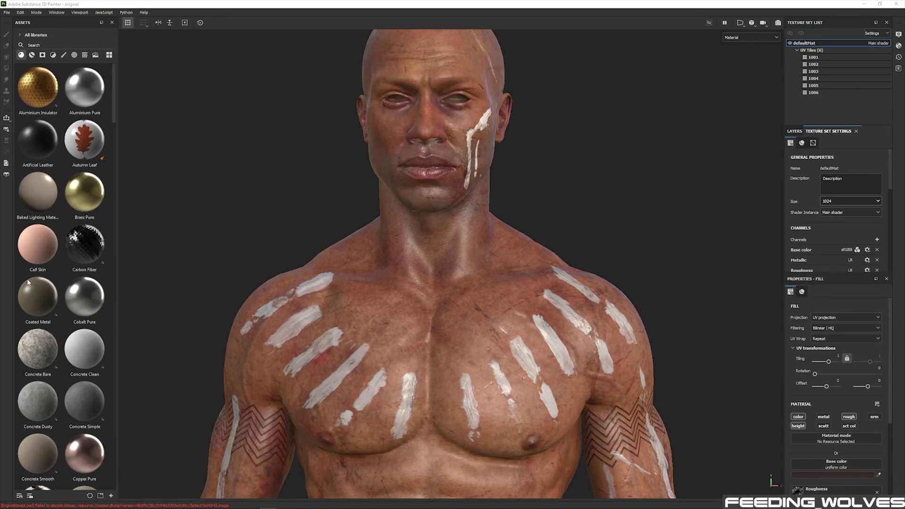
pyautogui.keyDown('alt'); pyautogui.moveTo(561, 281); pyautogui.dragTo(516, 273); pyautogui.keyUp('alt')
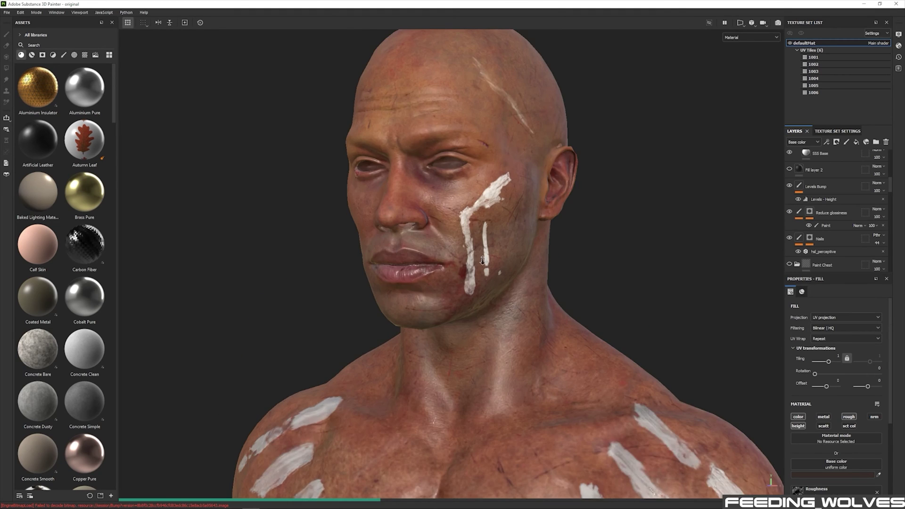
pyautogui.moveTo(368, 245)
pyautogui.keyDown('alt'); pyautogui.mouseDown()
pyautogui.moveTo(333, 241)
pyautogui.moveTo(434, 288)
pyautogui.mouseUp(); pyautogui.keyUp('alt')
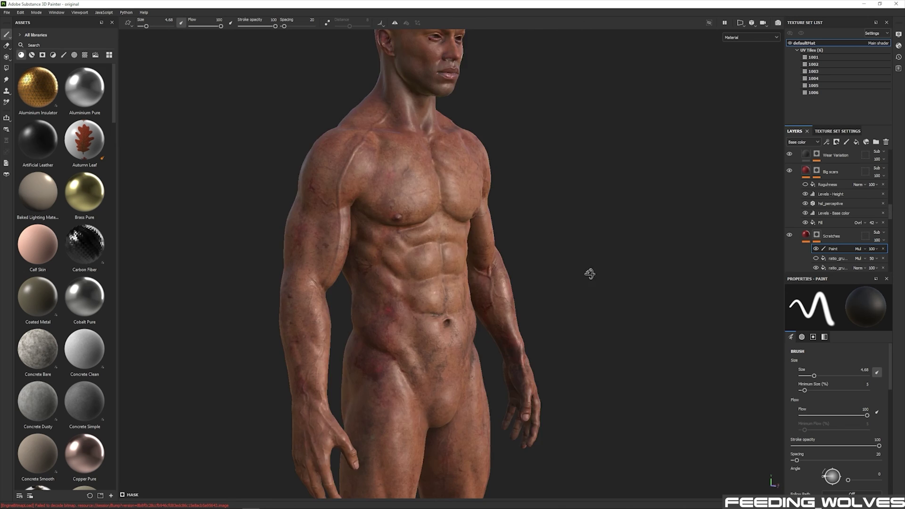
pyautogui.moveTo(590, 273)
pyautogui.keyDown('alt'); pyautogui.mouseDown()
pyautogui.moveTo(678, 270)
pyautogui.moveTo(511, 271)
pyautogui.moveTo(484, 262)
pyautogui.mouseUp(); pyautogui.keyUp('alt')
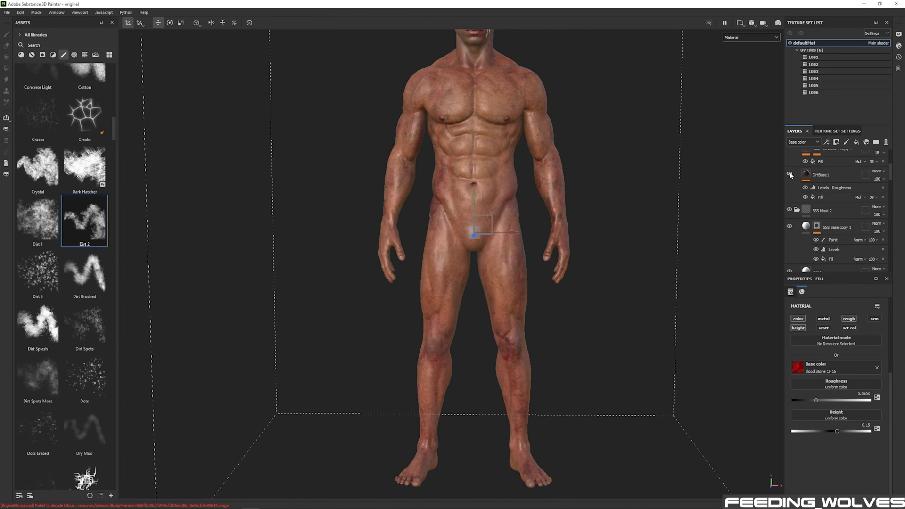
pyautogui.click(877, 178)
pyautogui.moveTo(897, 191); pyautogui.dragTo(888, 192)
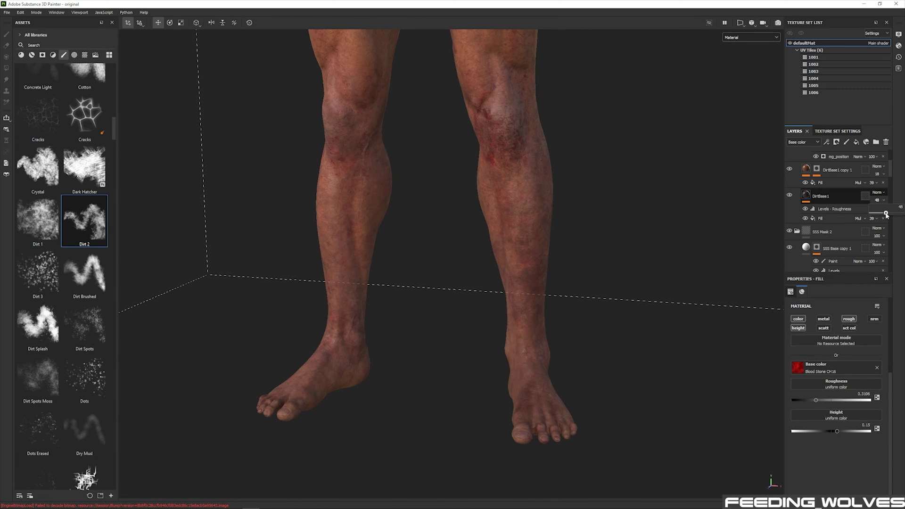
pyautogui.moveTo(886, 213); pyautogui.dragTo(875, 214)
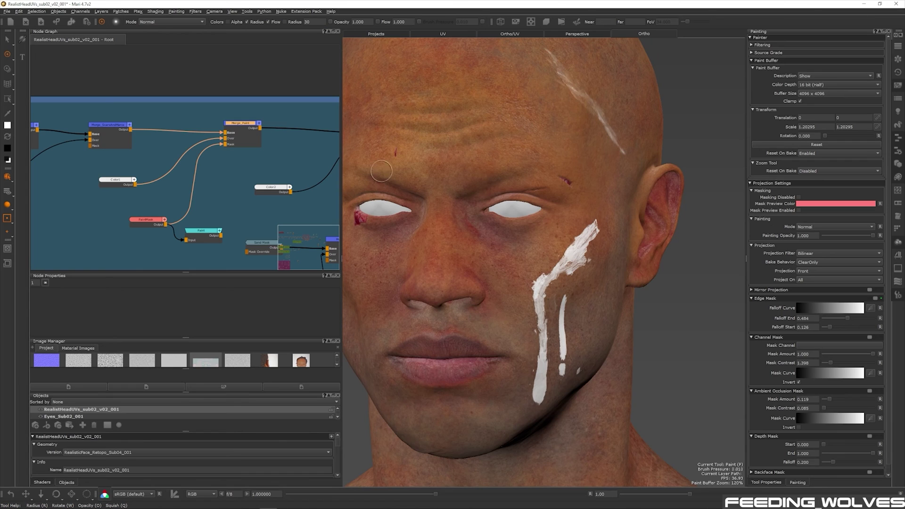
# - Disable the Merge8 node in the Scars area of the Node Graph
pyautogui.click(244, 124)
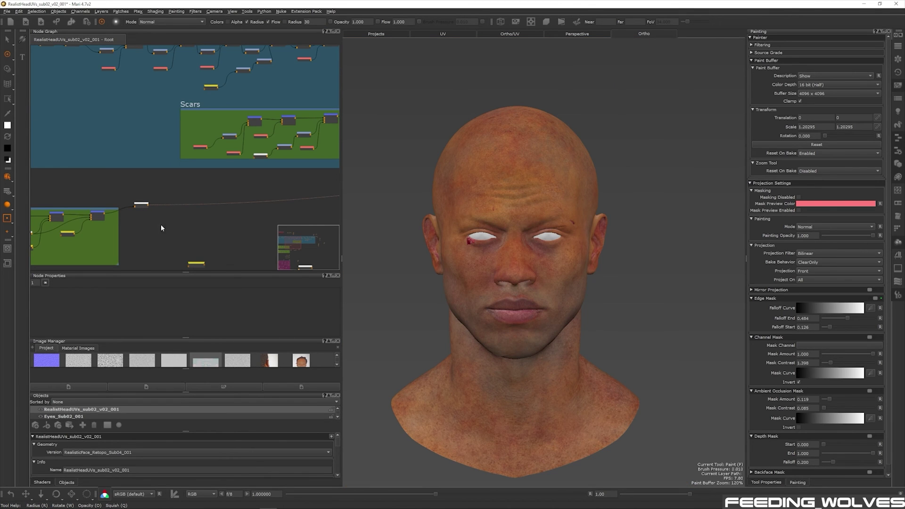
pyautogui.moveTo(160, 225); pyautogui.dragTo(253, 190, button='middle')
pyautogui.scroll(5, 146, 189)
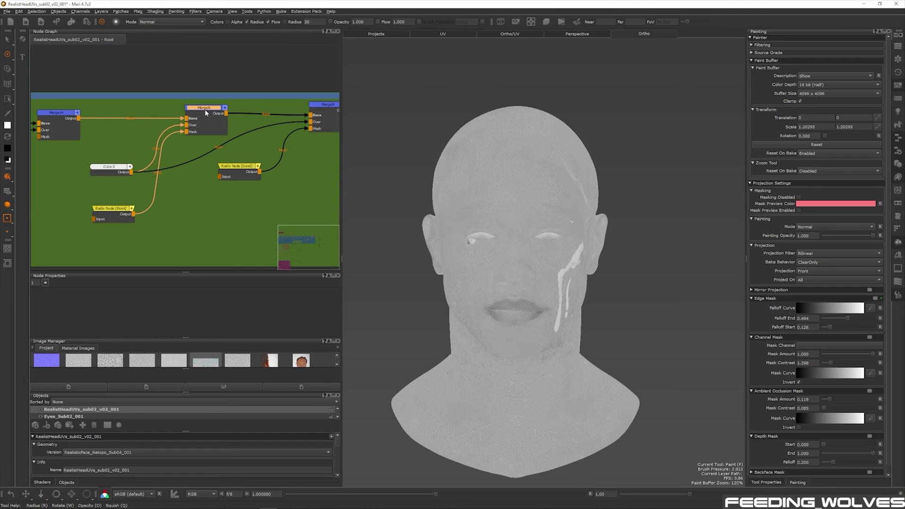
pyautogui.press('d')
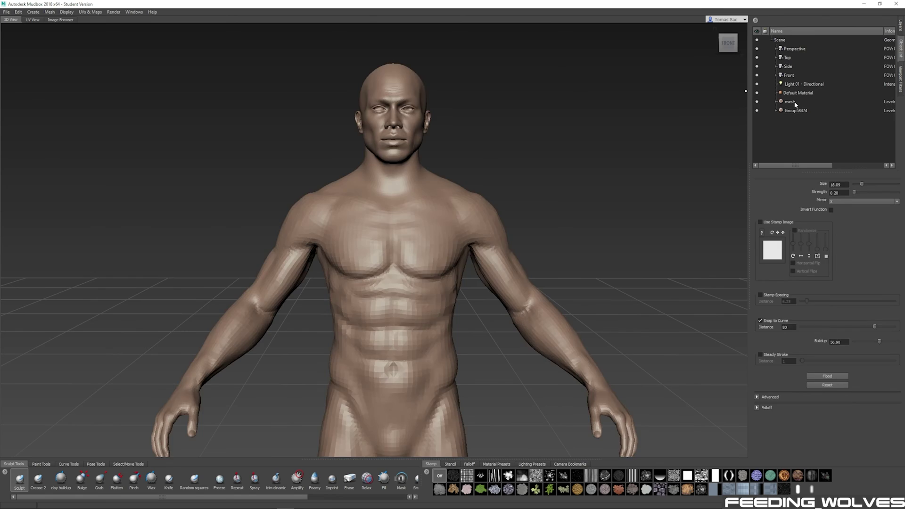
# - Turn on the first Seawolf diffuse layer so the body shows its painted texture
pyautogui.click(794, 103)
pyautogui.rightClick(794, 105)
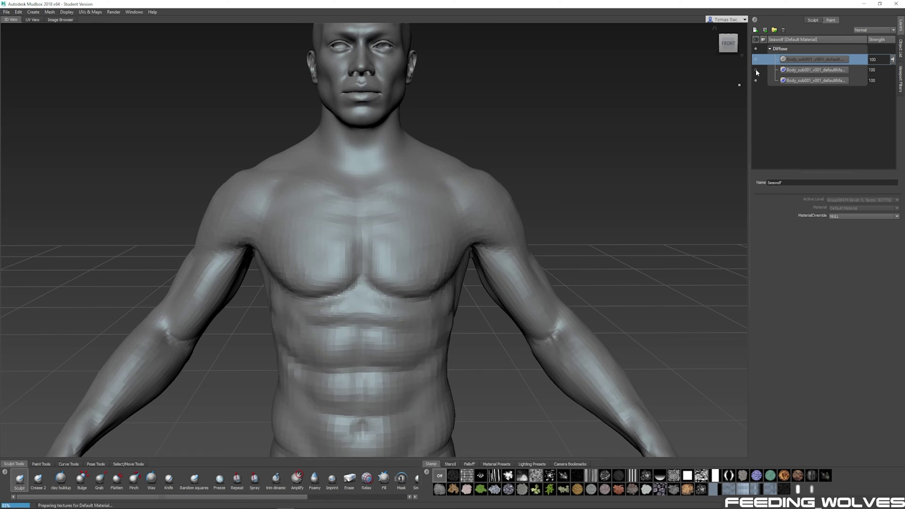
pyautogui.click(755, 70)
pyautogui.click(755, 70)
pyautogui.click(756, 60)
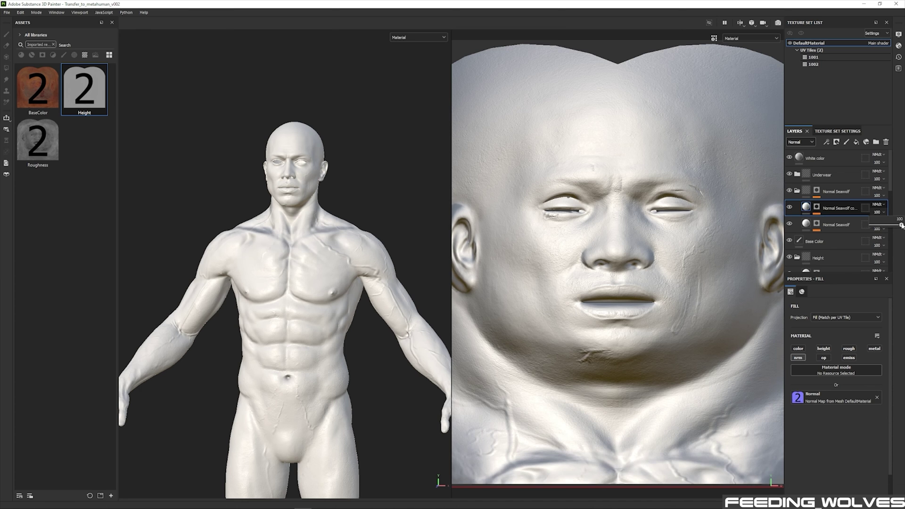
# - Hide the White color layer and paint a light free-edge band on the fingernail tips
pyautogui.click(789, 158)
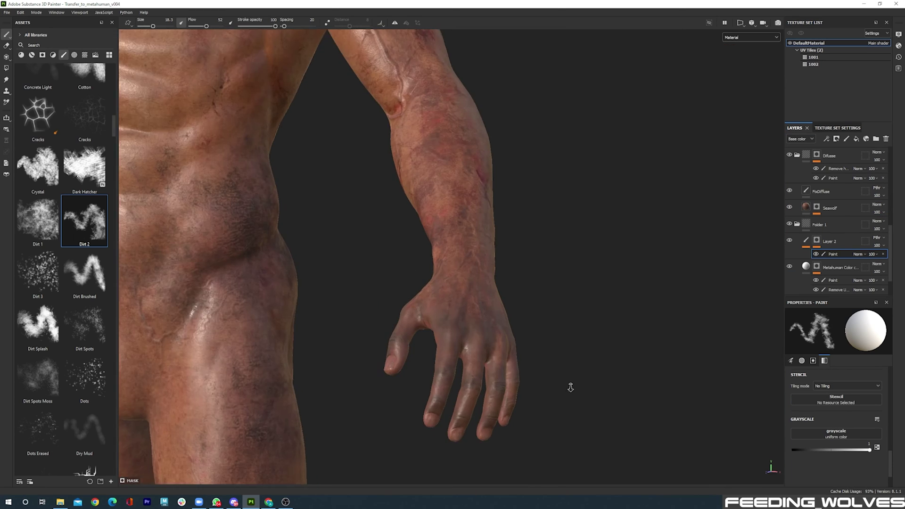
pyautogui.scroll(3, 570, 383)
pyautogui.keyDown('alt'); pyautogui.moveTo(582, 384); pyautogui.dragTo(660, 306); pyautogui.keyUp('alt')
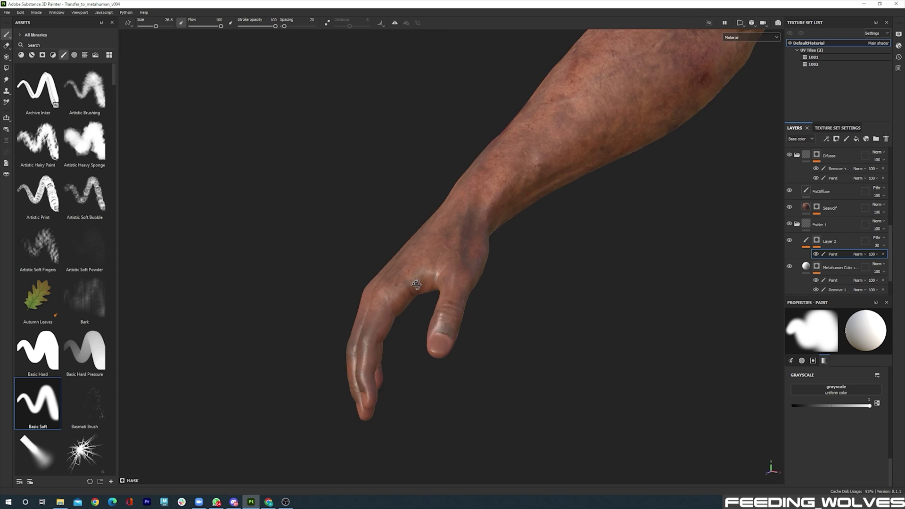
pyautogui.moveTo(424, 282)
pyautogui.keyDown('alt'); pyautogui.mouseDown()
pyautogui.moveTo(414, 297)
pyautogui.moveTo(513, 309)
pyautogui.mouseUp(); pyautogui.keyUp('alt')
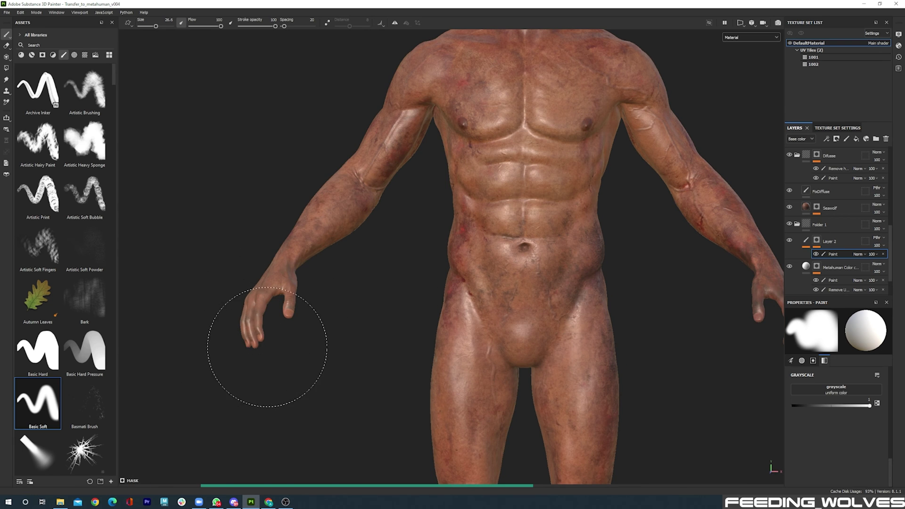
pyautogui.press('f')
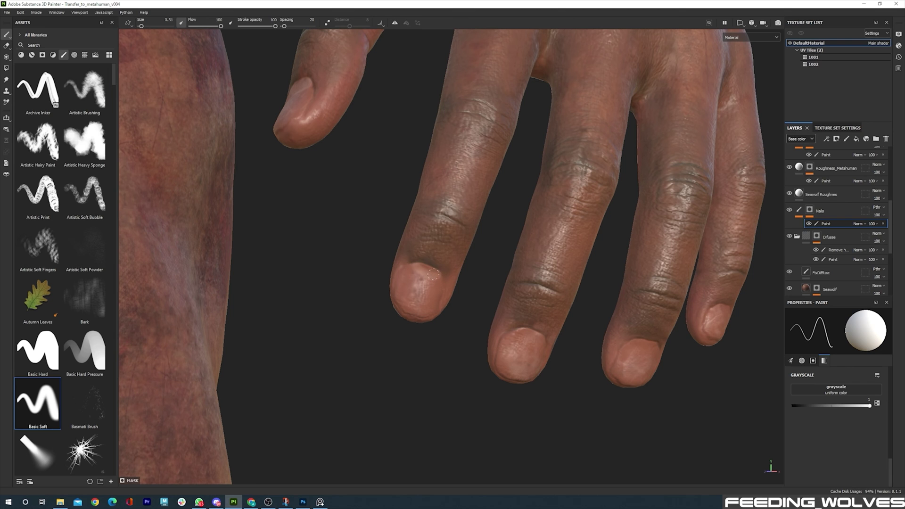
pyautogui.keyDown('alt'); pyautogui.moveTo(525, 337); pyautogui.dragTo(530, 281); pyautogui.keyUp('alt')
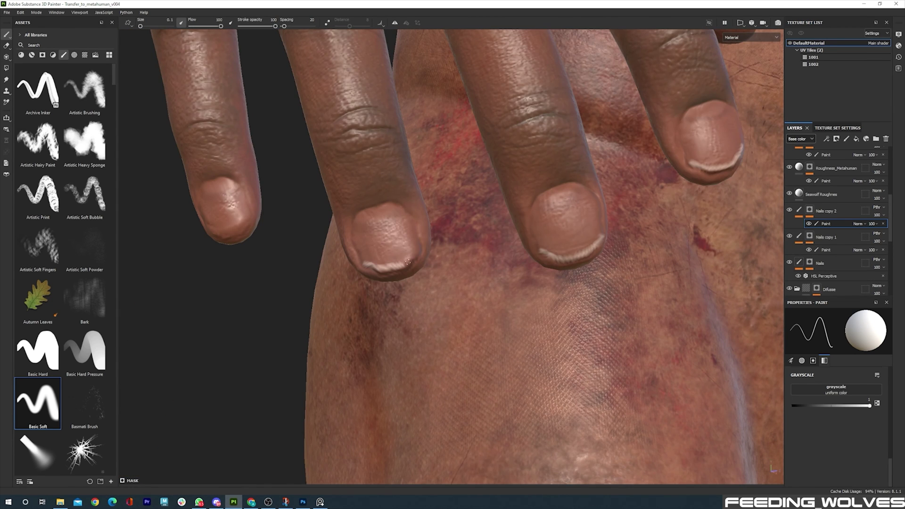
pyautogui.moveTo(211, 231); pyautogui.dragTo(249, 223)
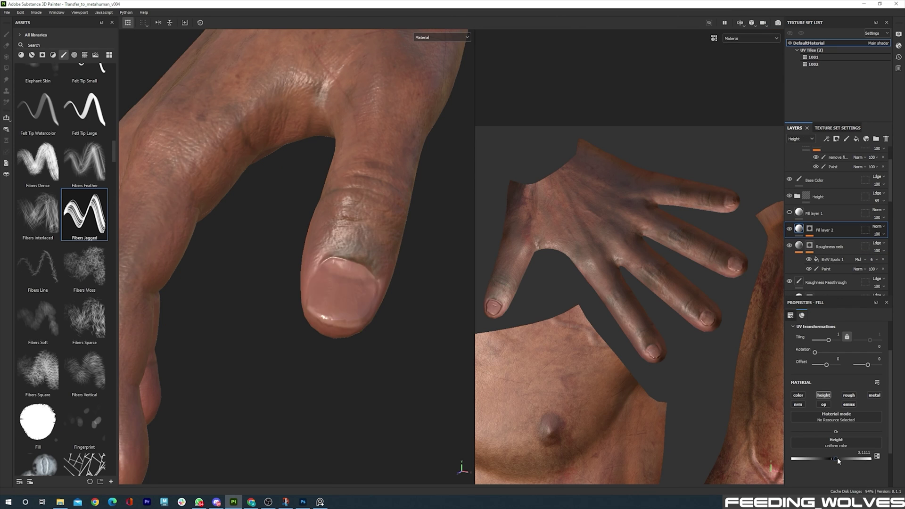
# - Adjust the nail layer's height and paint scratch streaks on the thumbnail and middle fingernail
pyautogui.moveTo(837, 457); pyautogui.dragTo(830, 463)
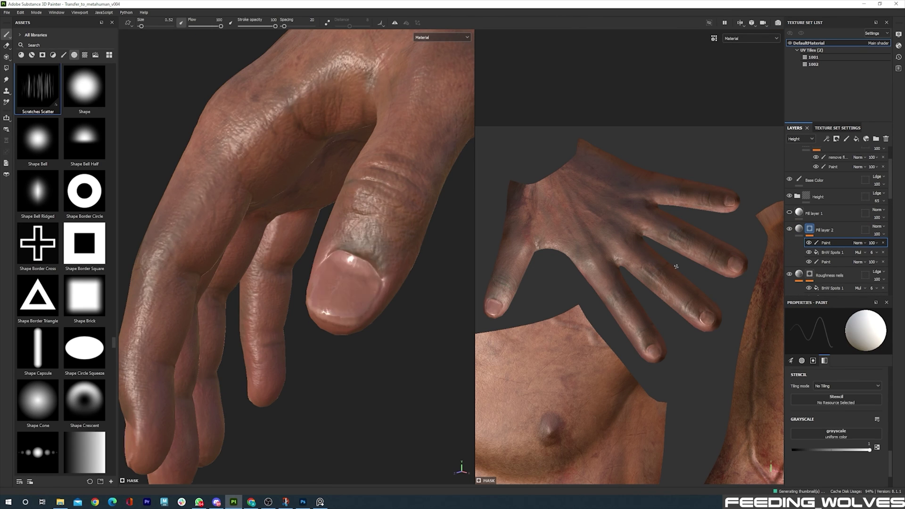
pyautogui.moveTo(395, 236); pyautogui.dragTo(406, 219)
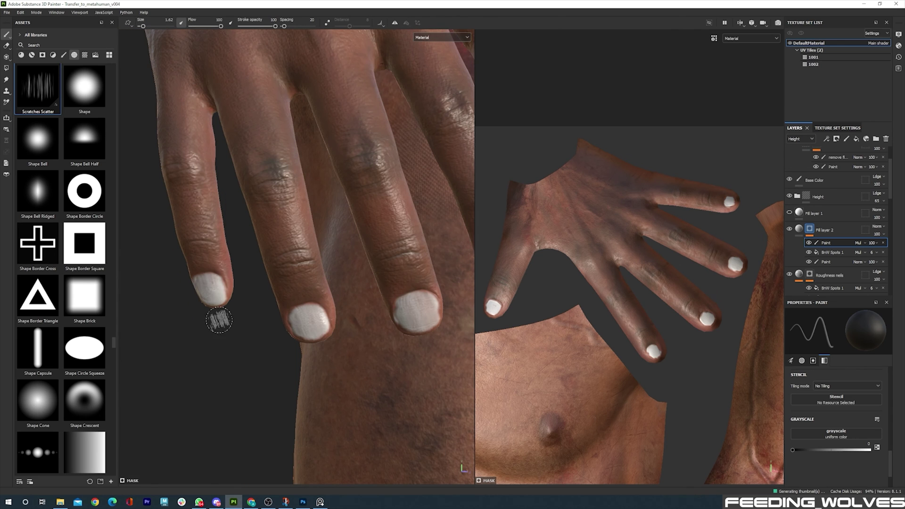
pyautogui.moveTo(302, 327); pyautogui.dragTo(318, 311)
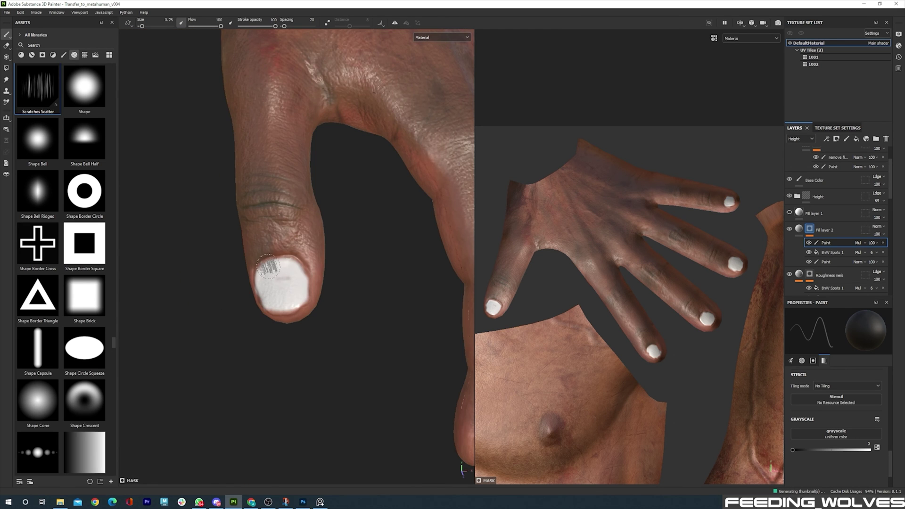
pyautogui.moveTo(266, 267); pyautogui.dragTo(288, 297)
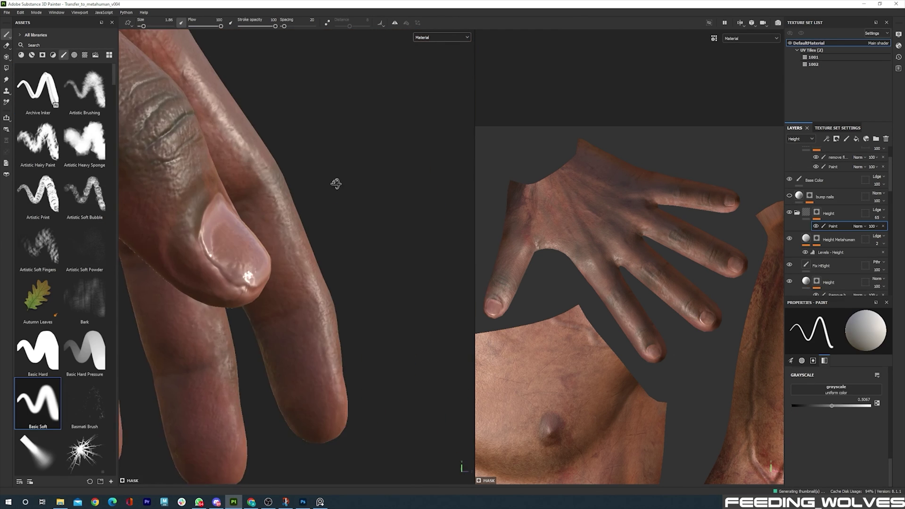
pyautogui.keyDown('alt'); pyautogui.moveTo(336, 182); pyautogui.dragTo(331, 184); pyautogui.keyUp('alt')
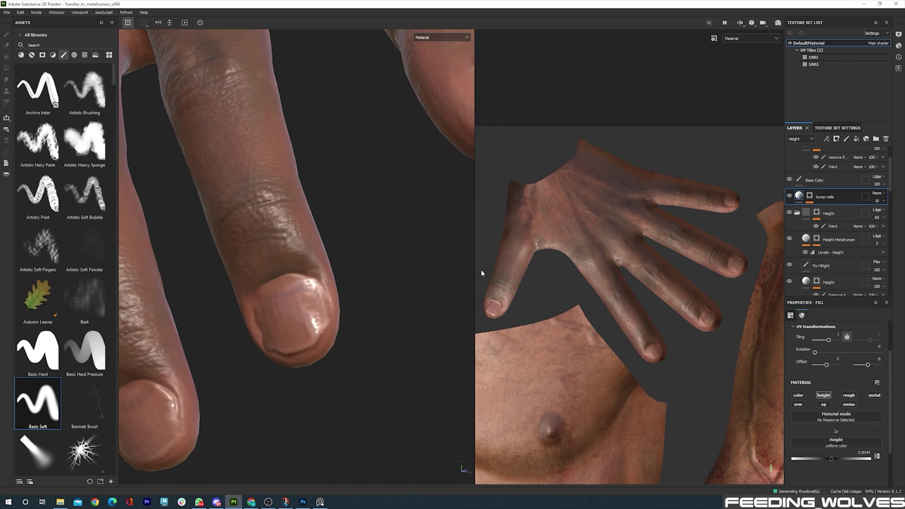
# - Lower the bump nails opacity, paint height scratches on the thumbnail, then hide bump nails to compare
pyautogui.click(825, 196)
pyautogui.moveTo(877, 201); pyautogui.dragTo(876, 213)
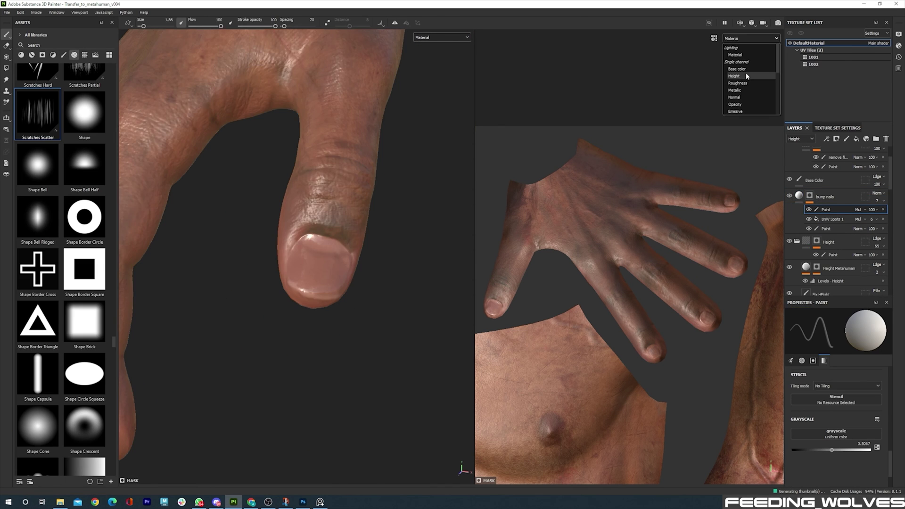
pyautogui.click(746, 72)
pyautogui.moveTo(306, 254)
pyautogui.mouseDown()
pyautogui.moveTo(330, 282)
pyautogui.moveTo(323, 303)
pyautogui.mouseUp()
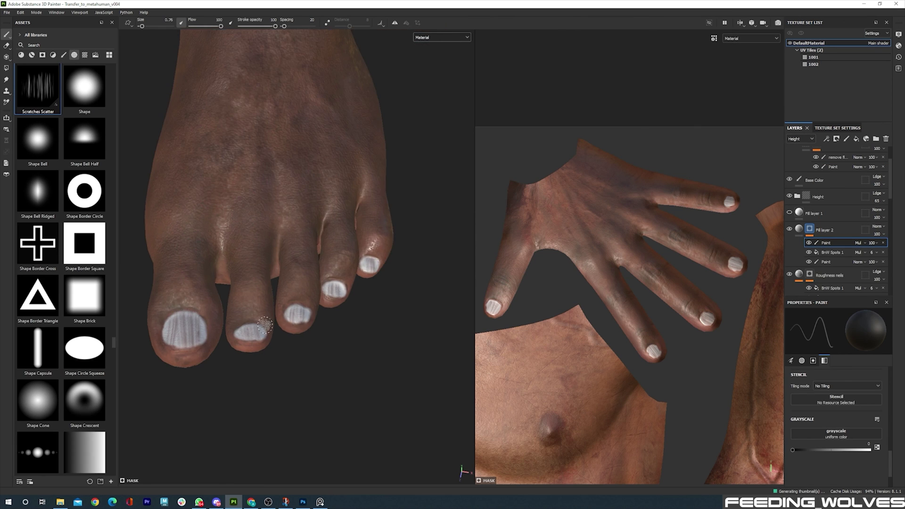
pyautogui.click(842, 203)
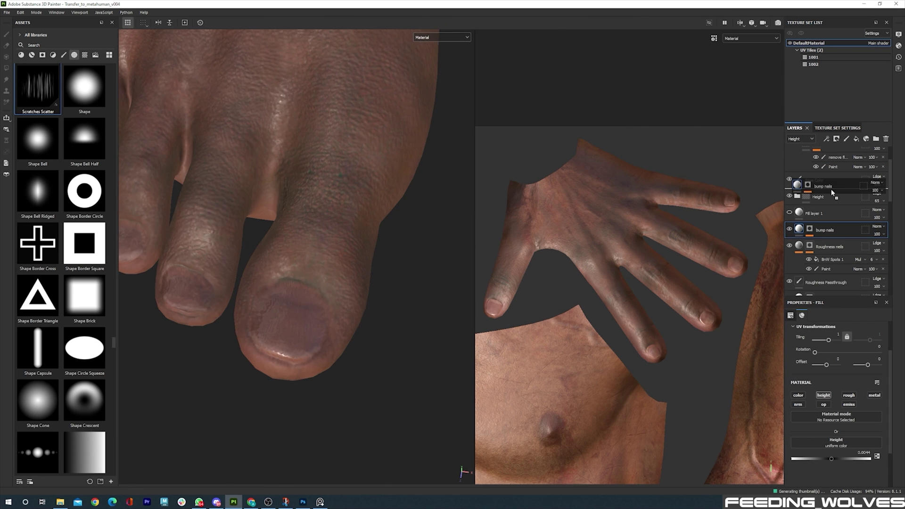
pyautogui.click(789, 196)
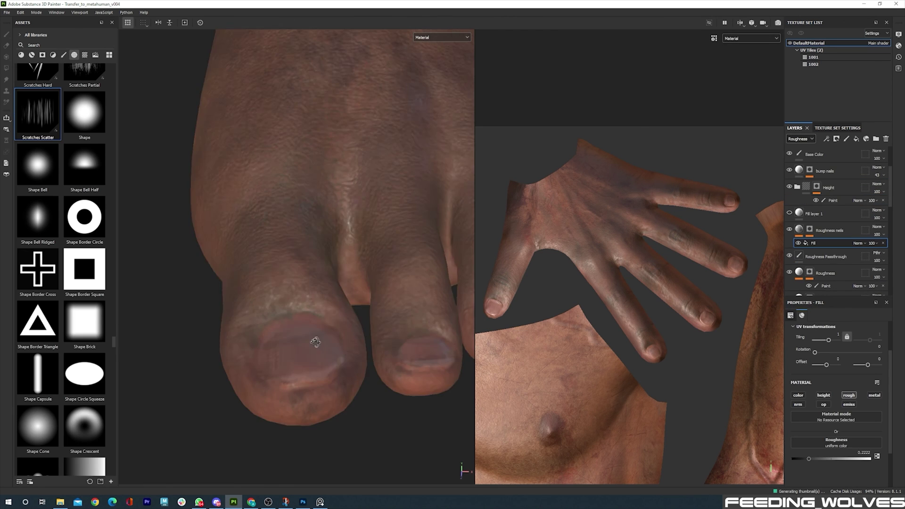
pyautogui.moveTo(313, 344)
pyautogui.keyDown('alt'); pyautogui.mouseDown()
pyautogui.moveTo(303, 279)
pyautogui.moveTo(253, 283)
pyautogui.moveTo(288, 286)
pyautogui.moveTo(297, 301)
pyautogui.mouseUp(); pyautogui.keyUp('alt')
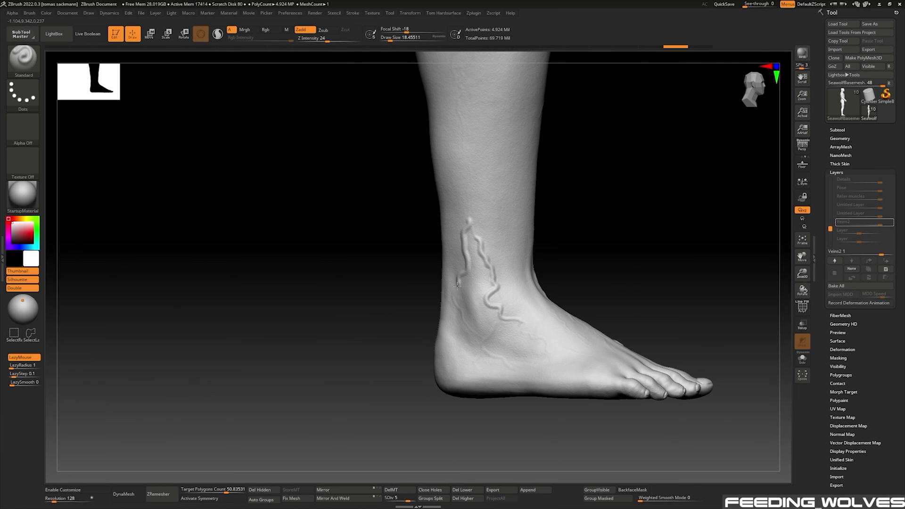
# - Sculpt raised veins along the shin, calf and over the ankle
pyautogui.moveTo(457, 285); pyautogui.dragTo(474, 234)
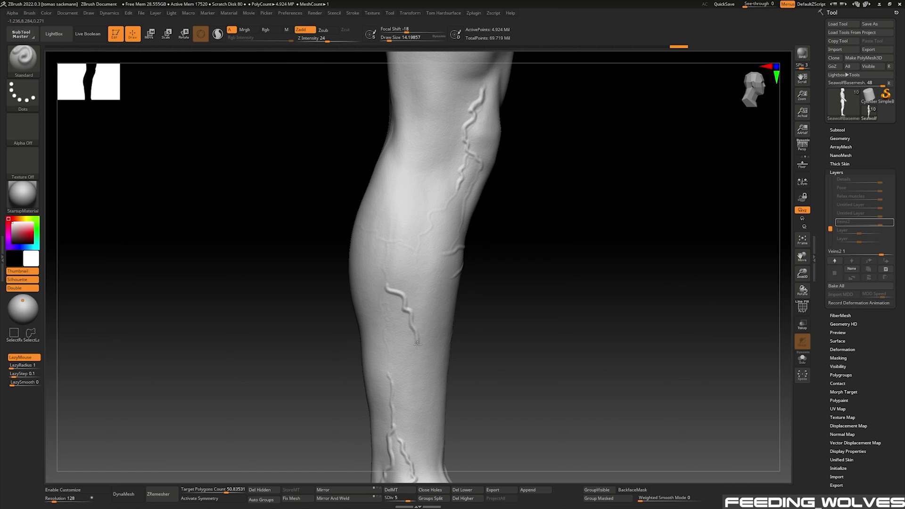
pyautogui.moveTo(417, 344); pyautogui.dragTo(413, 361)
pyautogui.hotkey('ctrl', 'z')
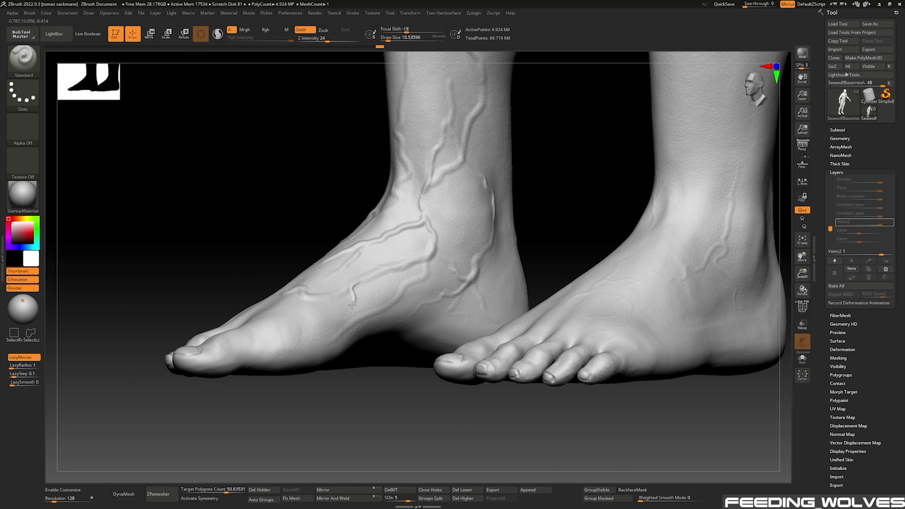
pyautogui.moveTo(264, 325); pyautogui.dragTo(300, 345)
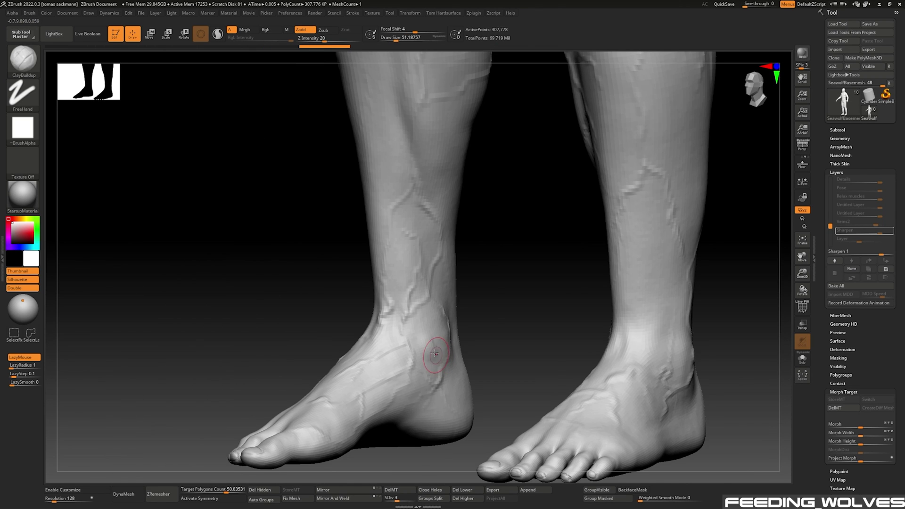
pyautogui.moveTo(434, 363); pyautogui.dragTo(431, 324)
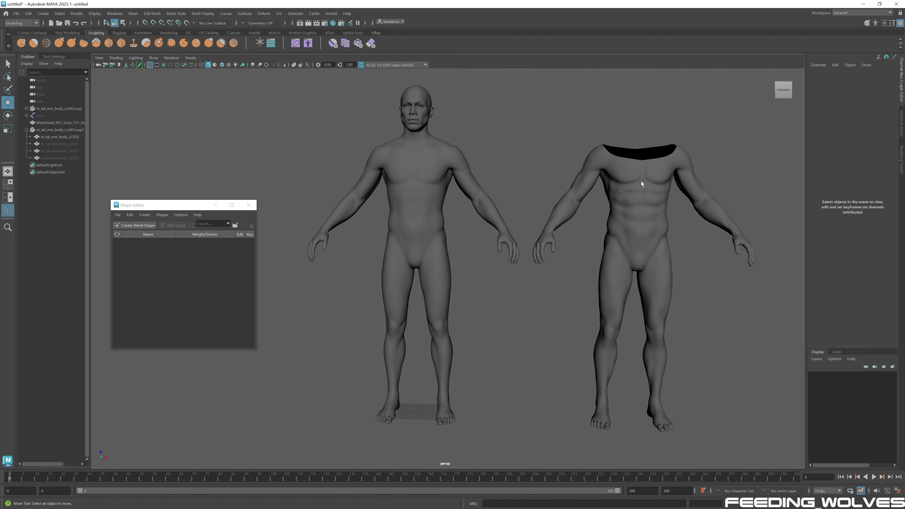
# - In Maya, select both body meshes and create a blend shape between them
pyautogui.click(642, 184)
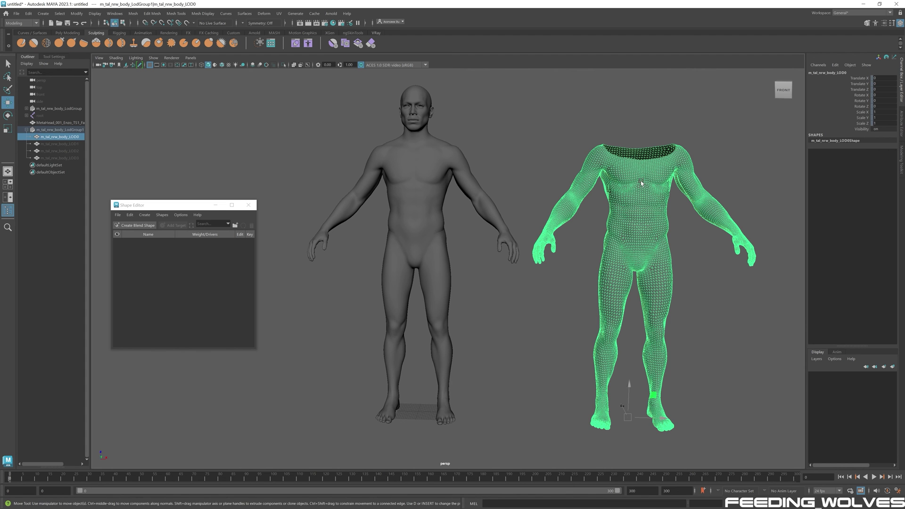
pyautogui.keyDown('shift'); pyautogui.click(417, 184); pyautogui.keyUp('shift')
pyautogui.click(137, 225)
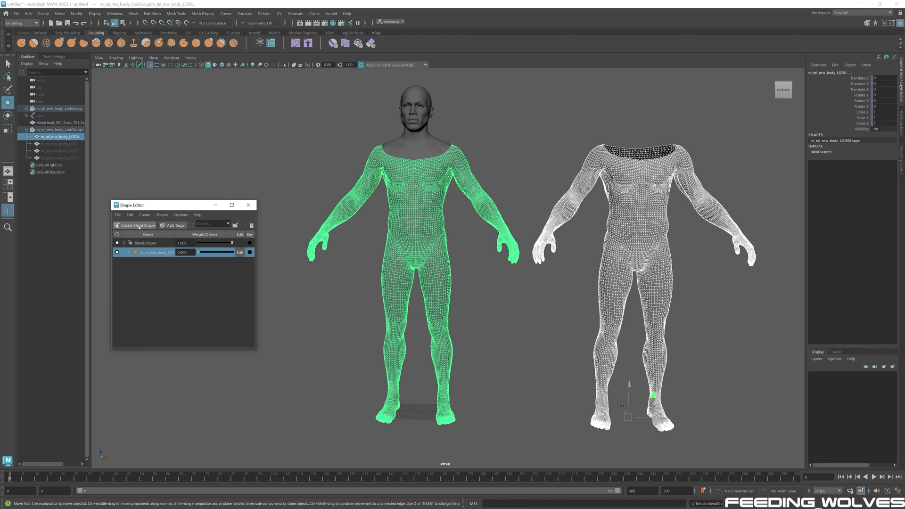